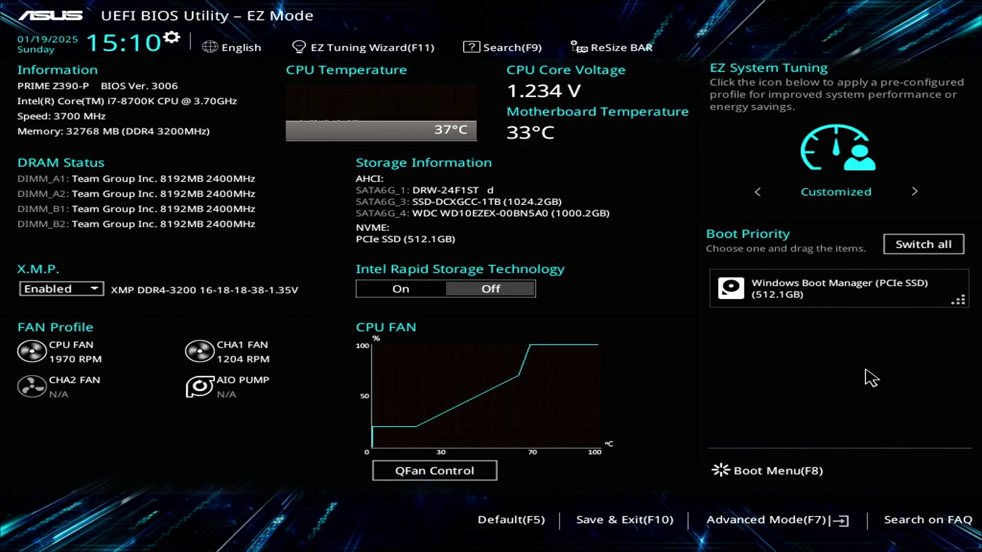
Enter Advanced Mode and open the Ai Overclock Tuner mode list on the Ai Tweaker tab.
{"action": "key", "text": "F7"}
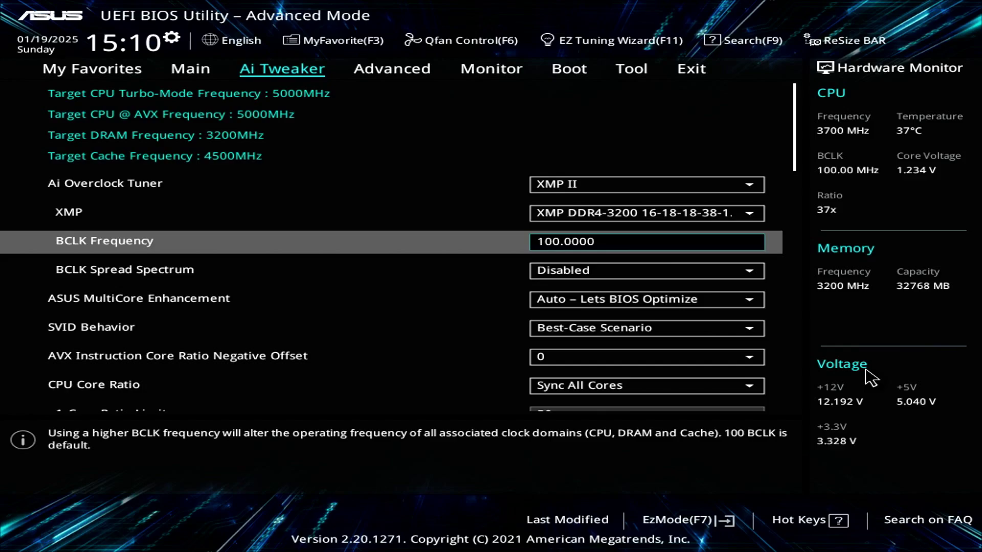
{"action": "key", "text": "Up"}
{"action": "key", "text": "Up"}
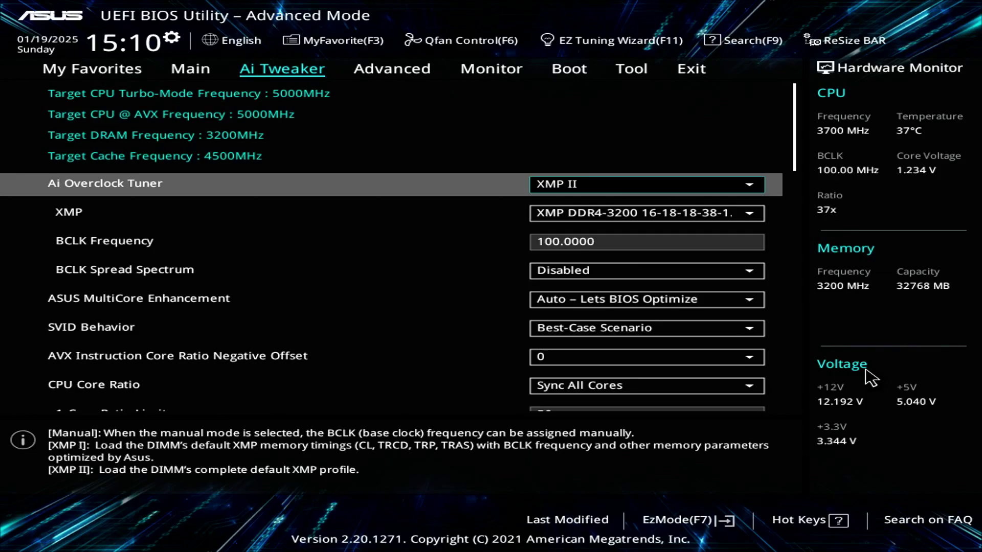
{"action": "key", "text": "Return"}
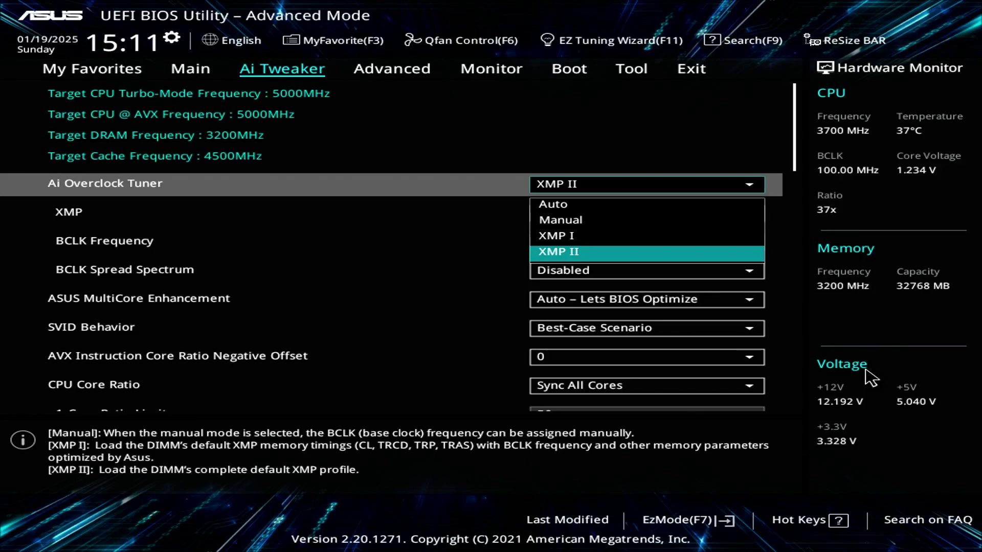
{"action": "key", "text": "Return"}
{"action": "key", "text": "Down"}
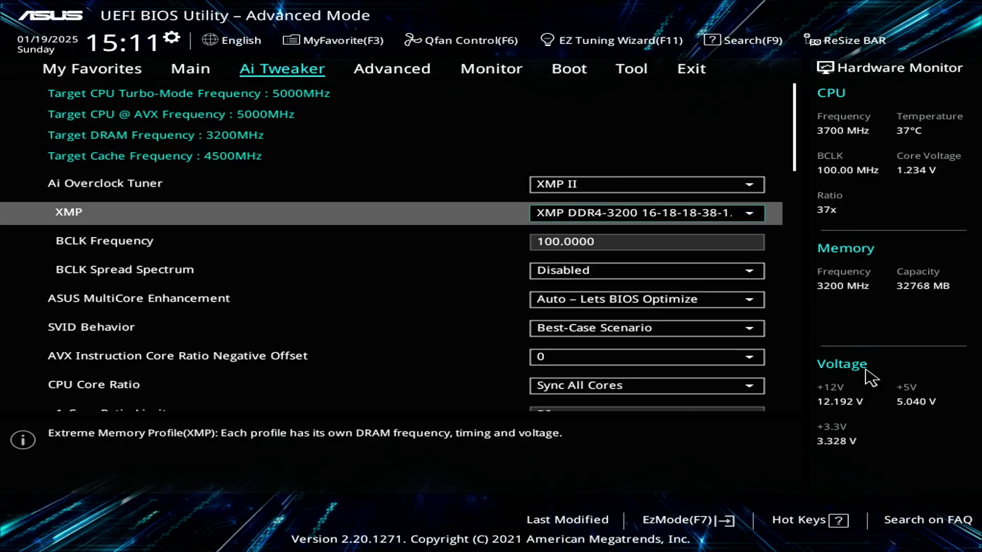
{"action": "key", "text": "Return"}
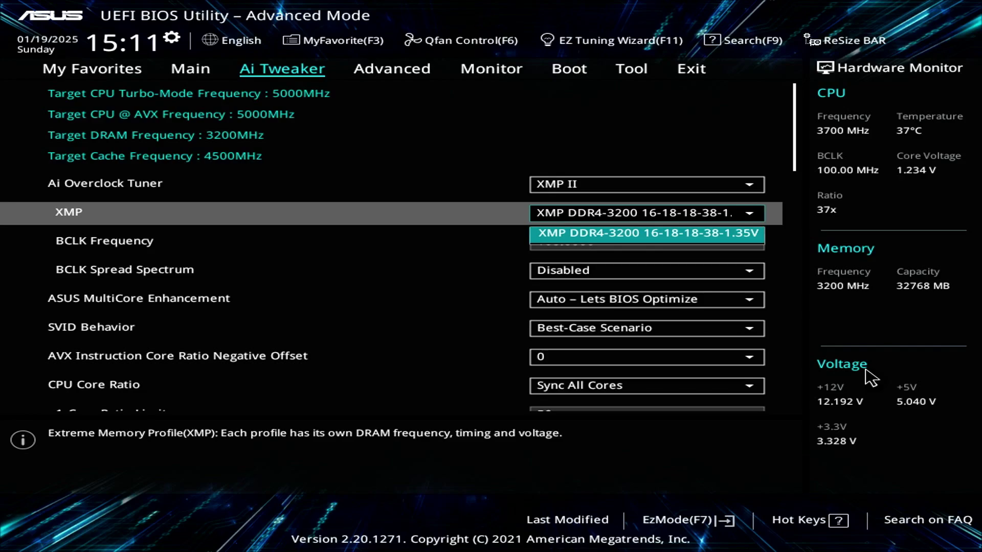
{"action": "key", "text": "Return"}
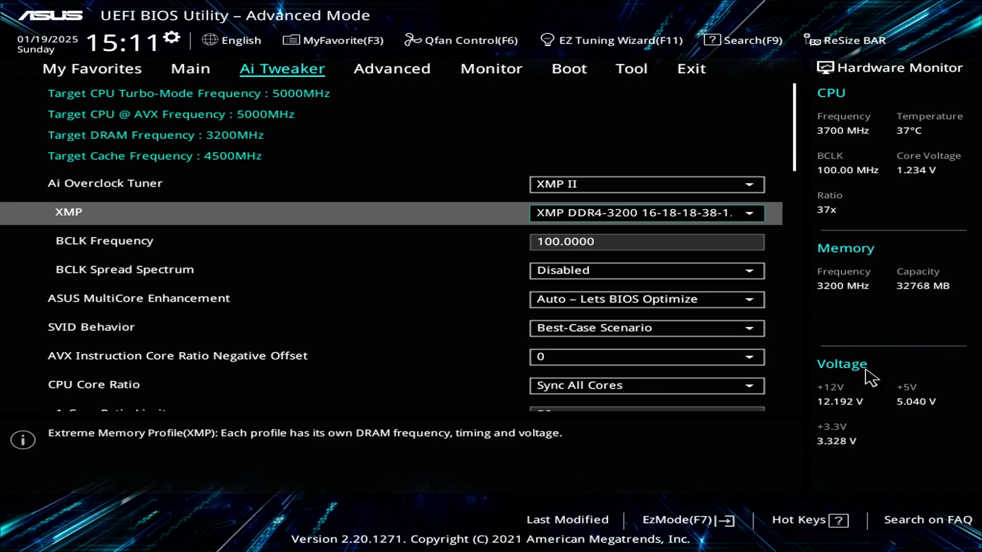
Change ASUS MultiCore Enhancement to Disabled – Enforce All limits.
{"action": "key", "text": "Down"}
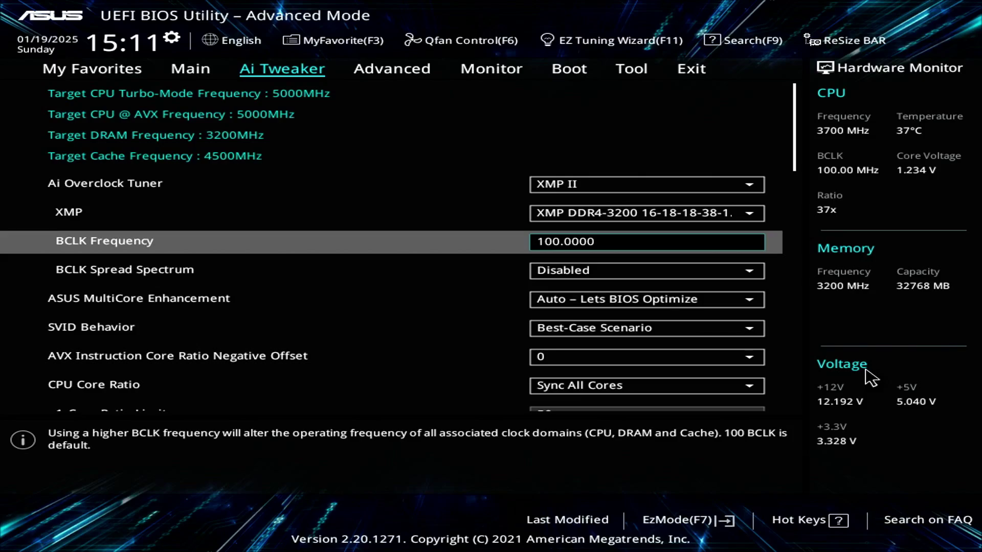
{"action": "key", "text": "Down"}
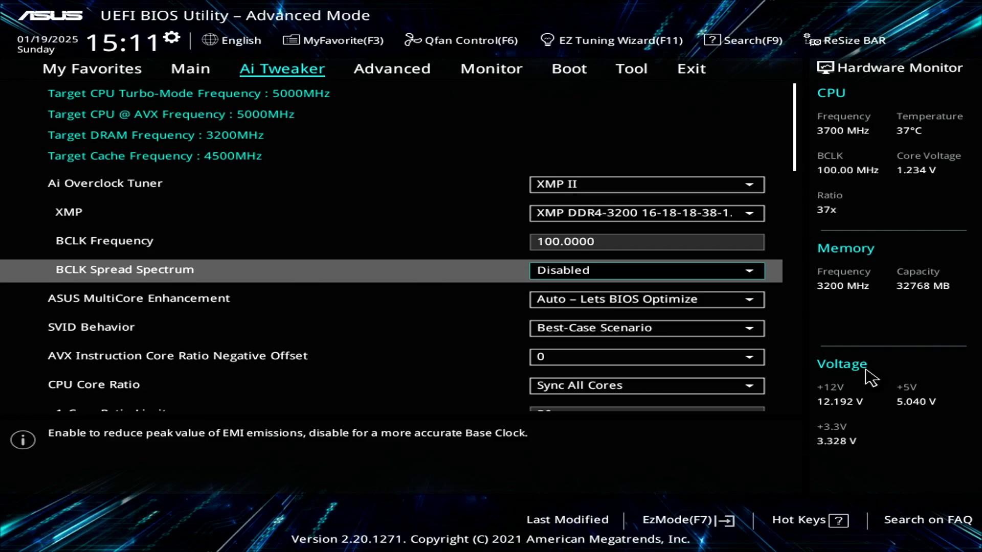
{"action": "key", "text": "Down"}
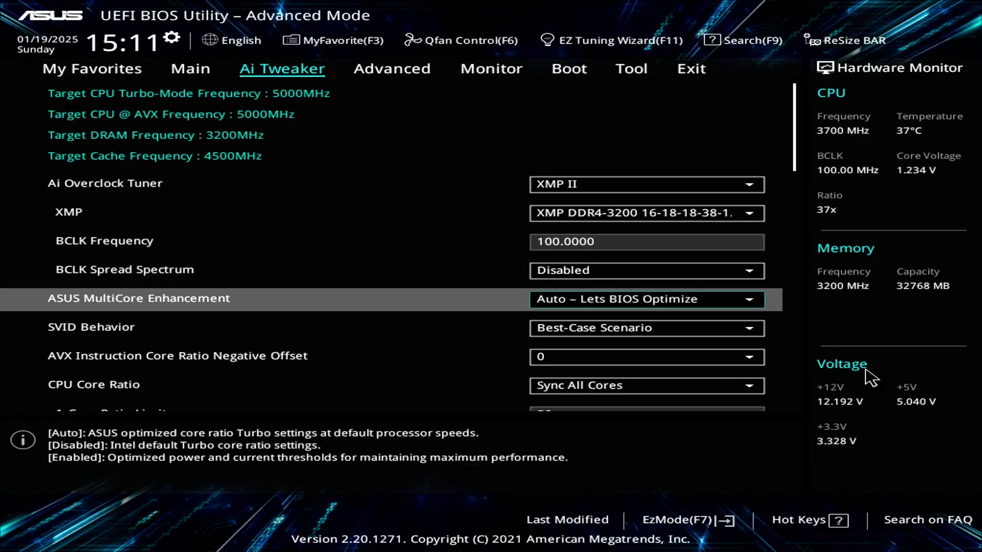
{"action": "key", "text": "Return"}
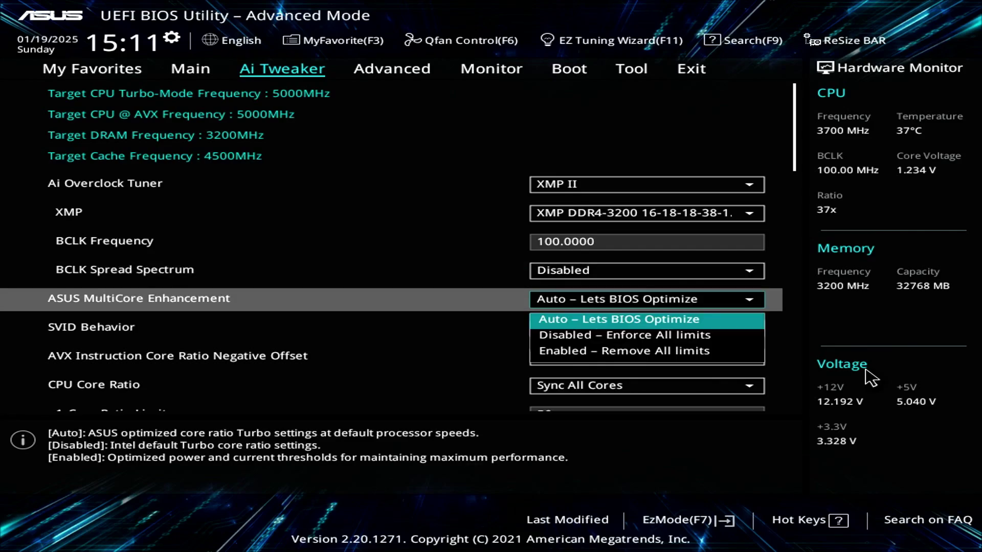
{"action": "key", "text": "Down"}
{"action": "key", "text": "Return"}
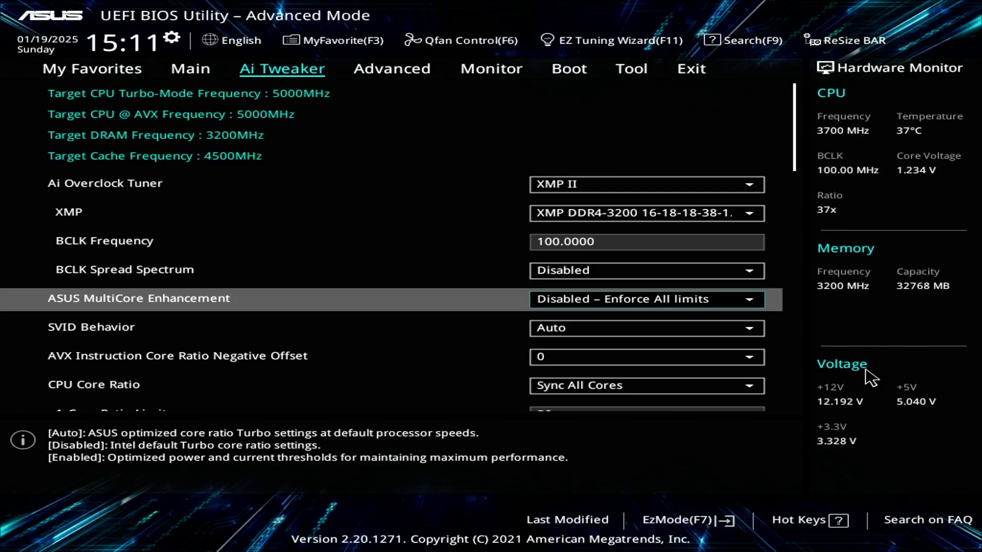
Switch SVID Behavior from Auto to Best-Case Scenario.
{"action": "key", "text": "Down"}
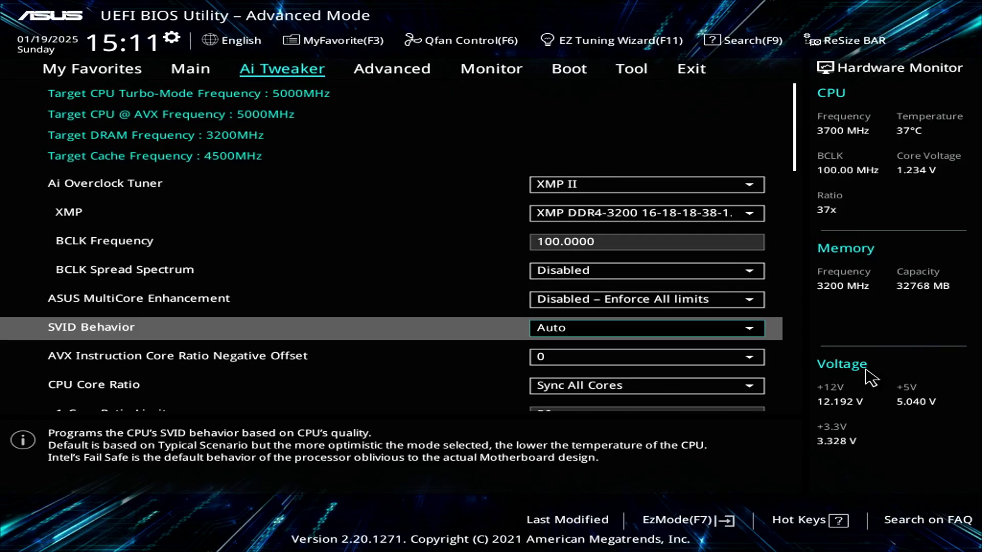
{"action": "key", "text": "Return"}
{"action": "key", "text": "Down"}
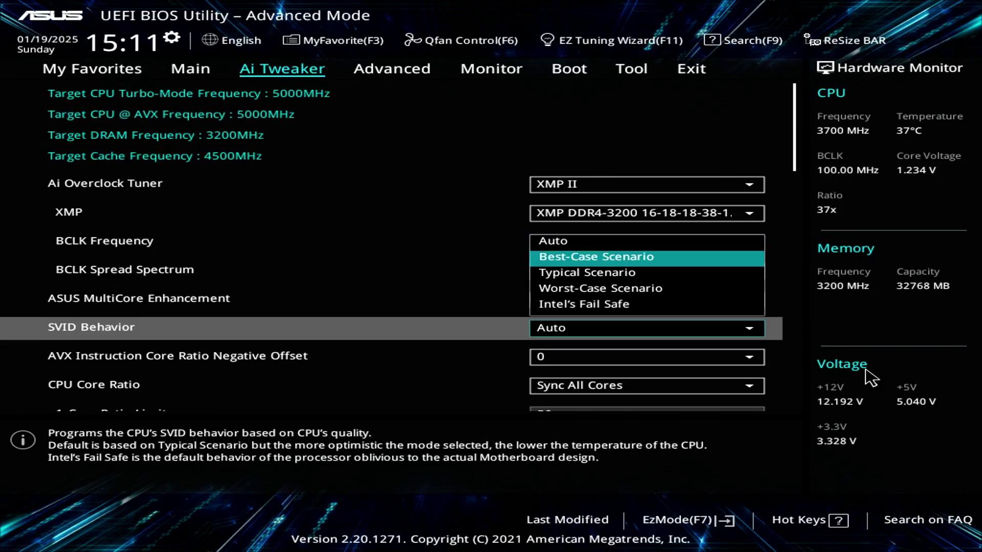
{"action": "key", "text": "Return"}
{"action": "key", "text": "Return"}
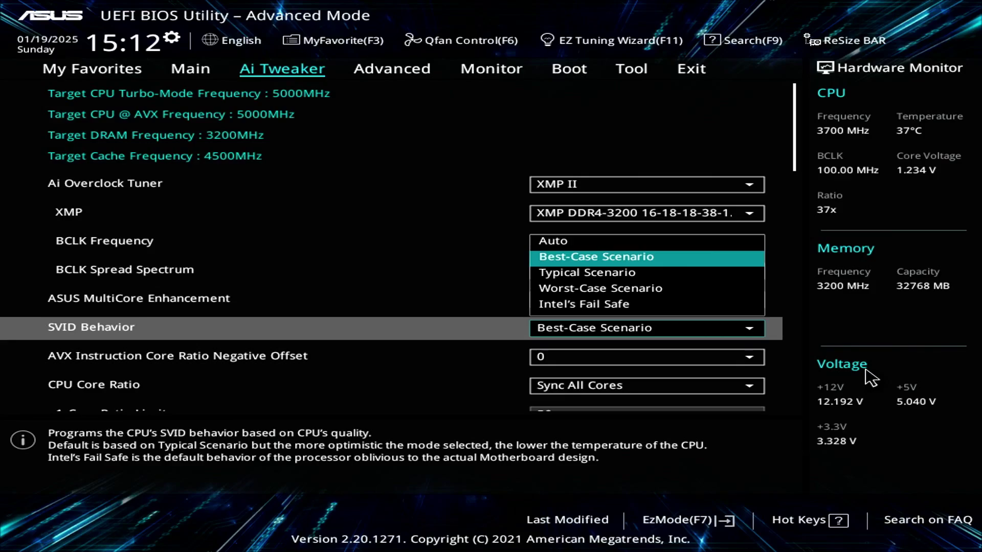
{"action": "key", "text": "Return"}
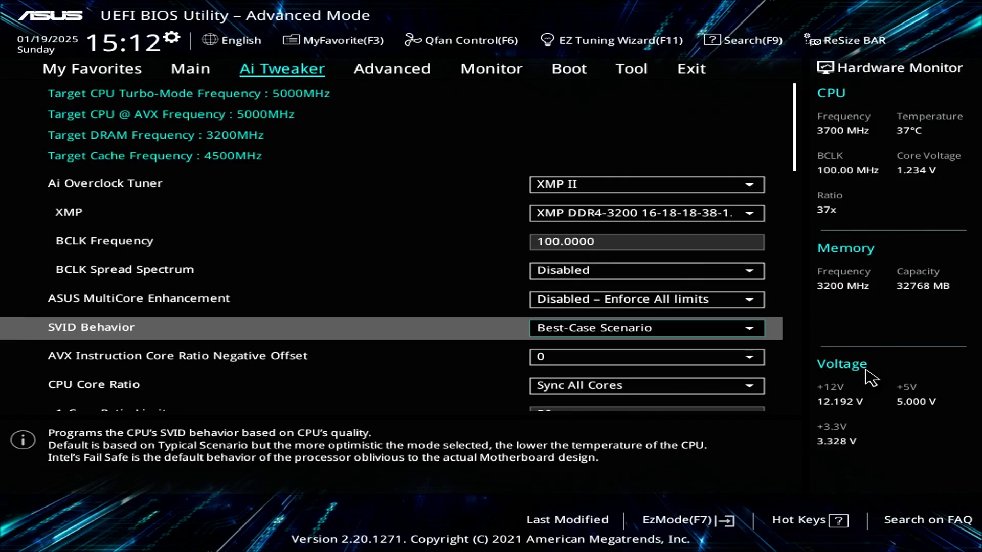
{"action": "key", "text": "Down"}
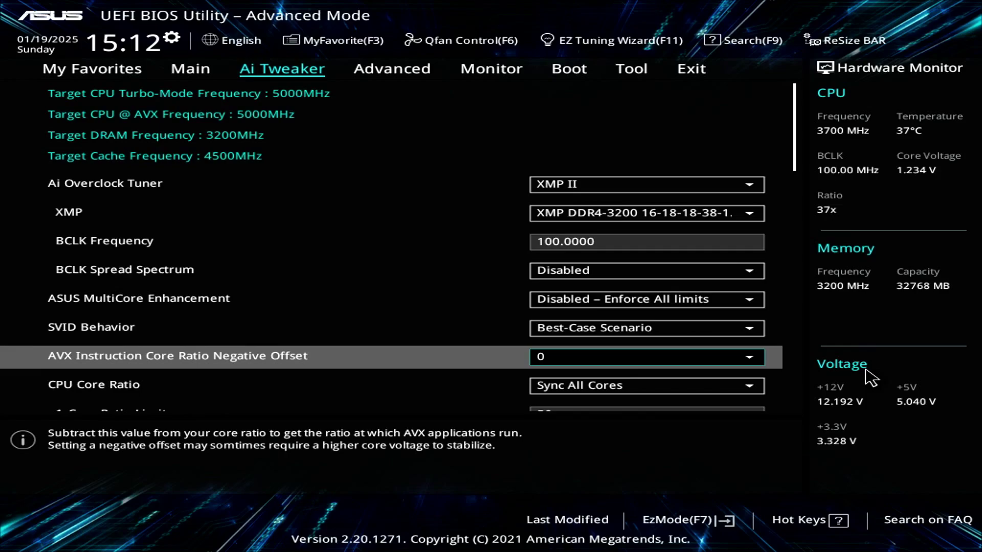
{"action": "key", "text": "Return"}
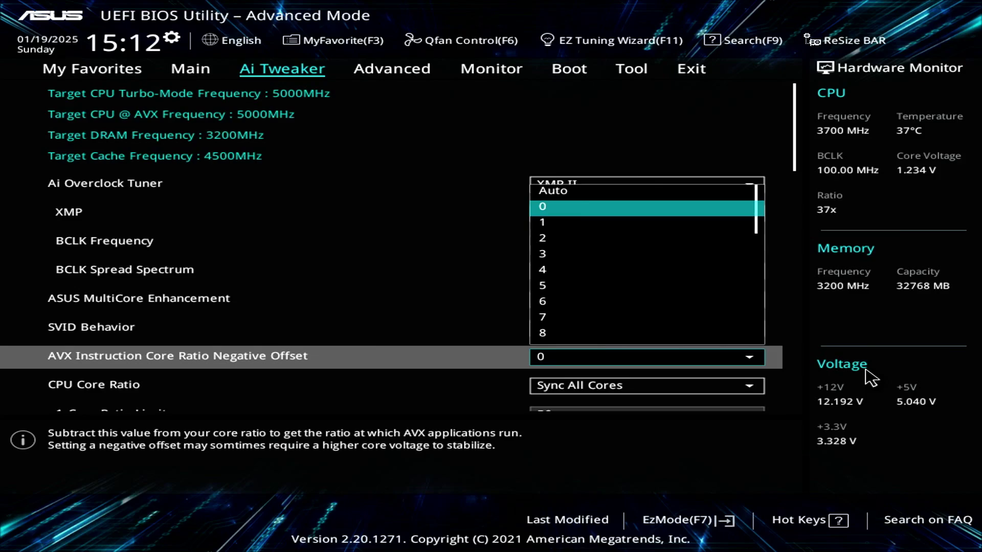
{"action": "key", "text": "Down"}
{"action": "key", "text": "Down"}
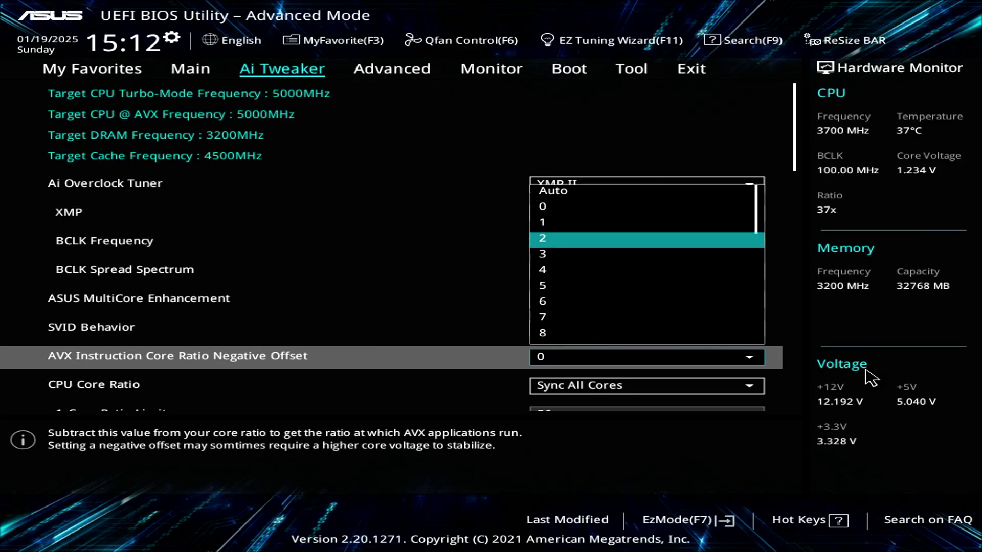
{"action": "key", "text": "Down"}
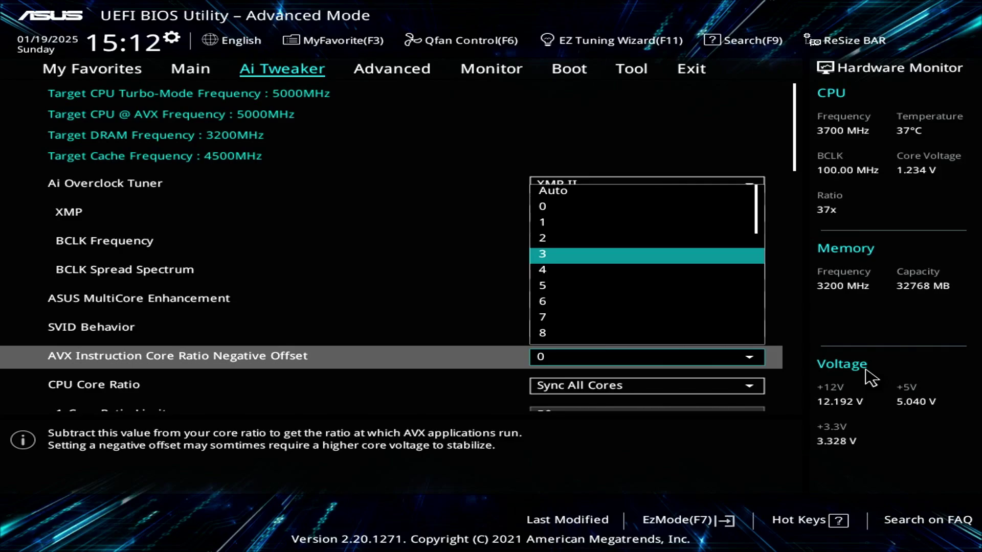
{"action": "key", "text": "Up"}
{"action": "key", "text": "Up"}
{"action": "key", "text": "Up"}
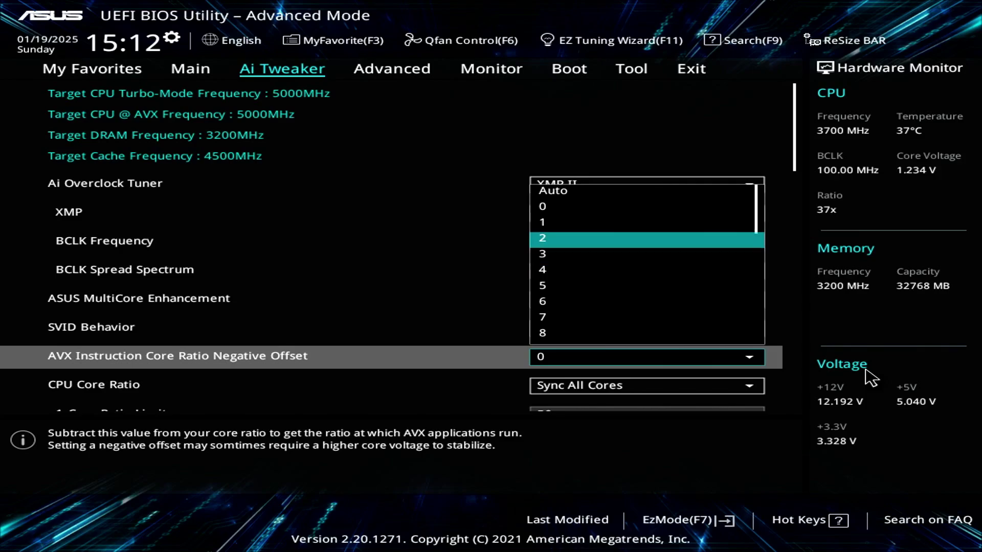
{"action": "key", "text": "Return"}
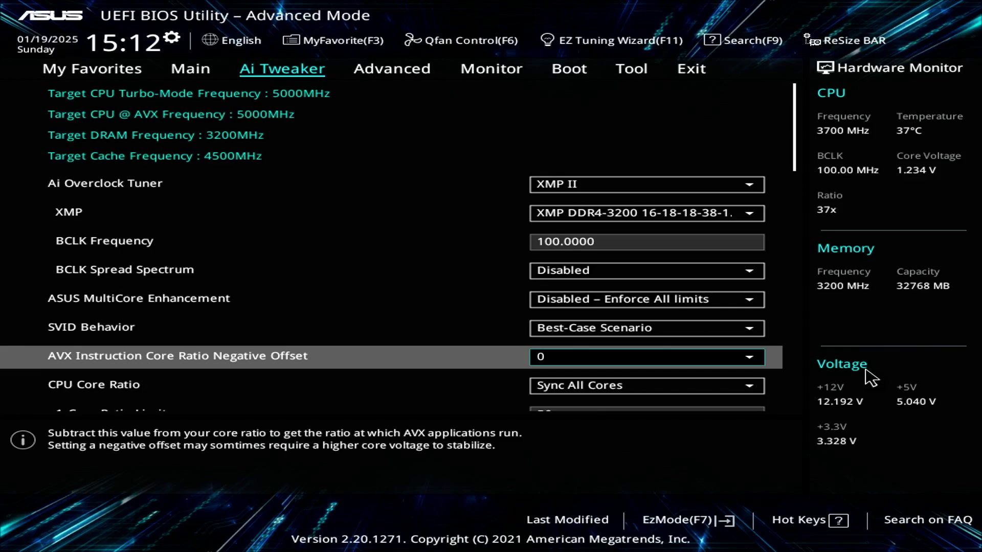
{"action": "key", "text": "Down"}
{"action": "key", "text": "Return"}
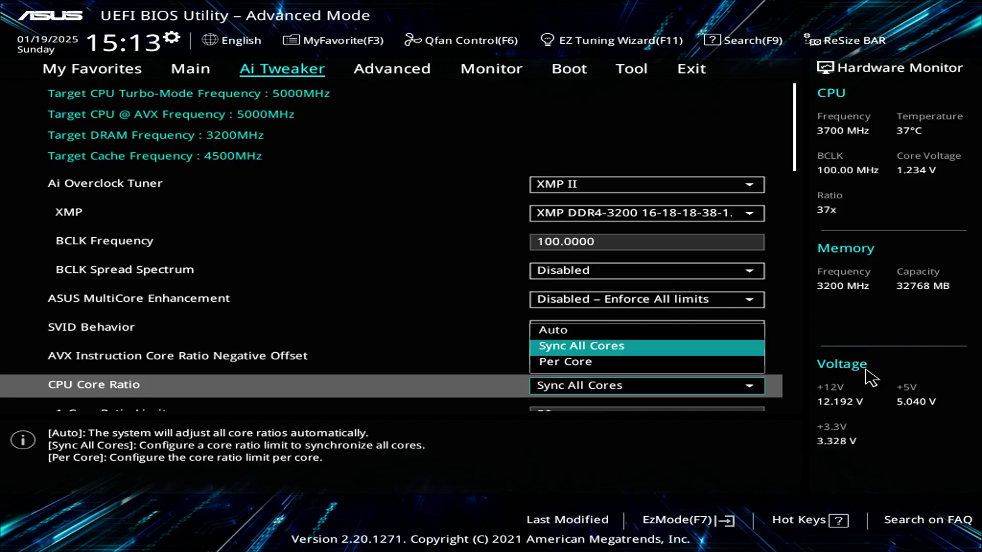
{"action": "key", "text": "Return"}
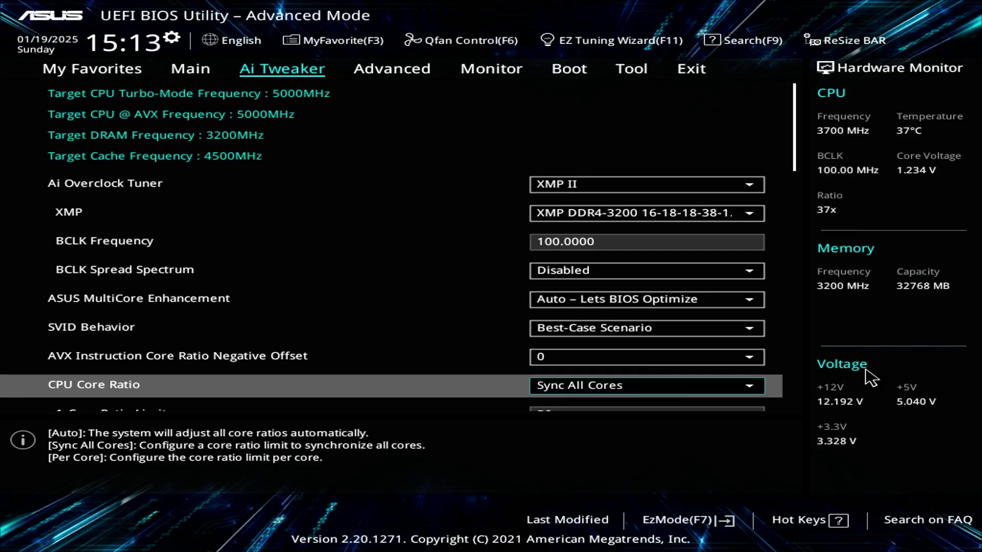
{"action": "key", "text": "Down"}
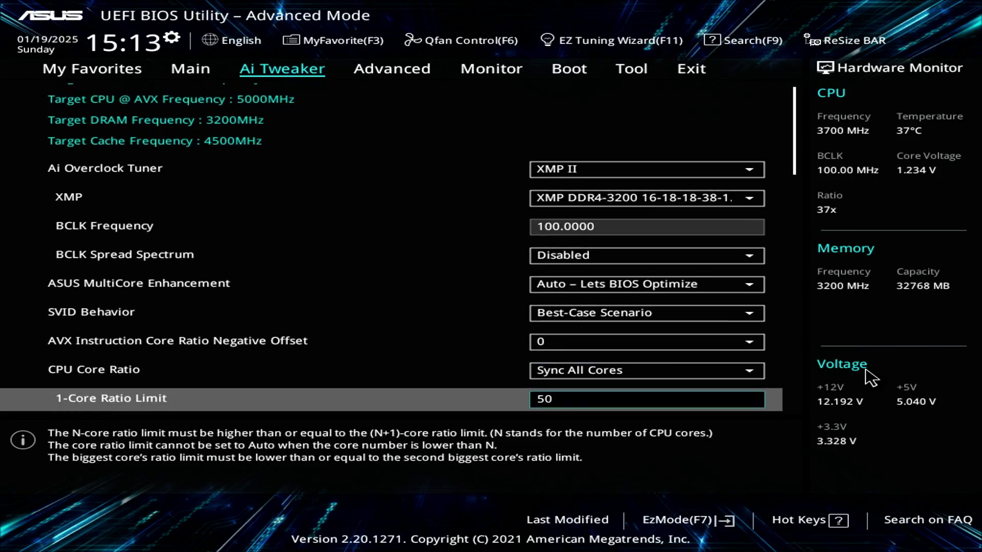
{"action": "key", "text": "Down"}
{"action": "key", "text": "Down"}
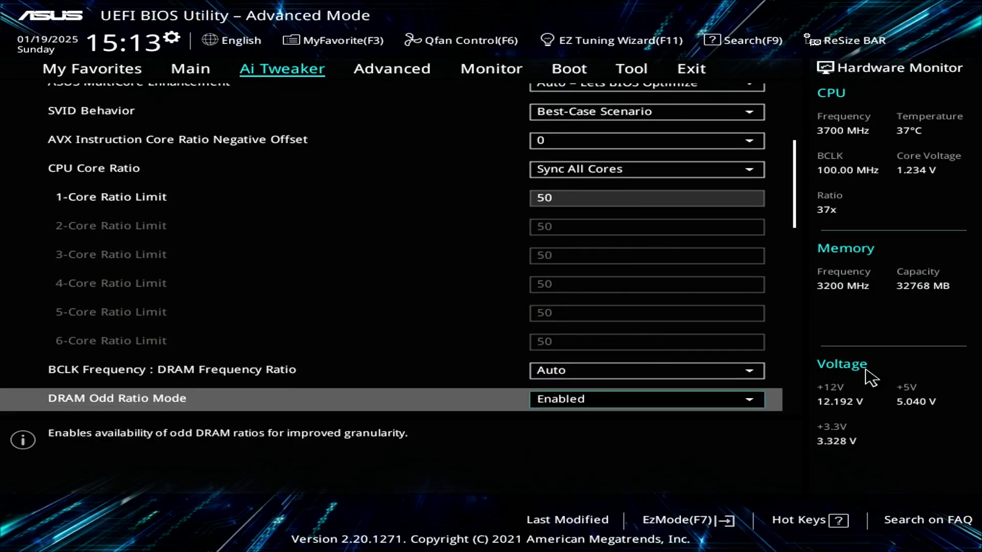
{"action": "key", "text": "Up"}
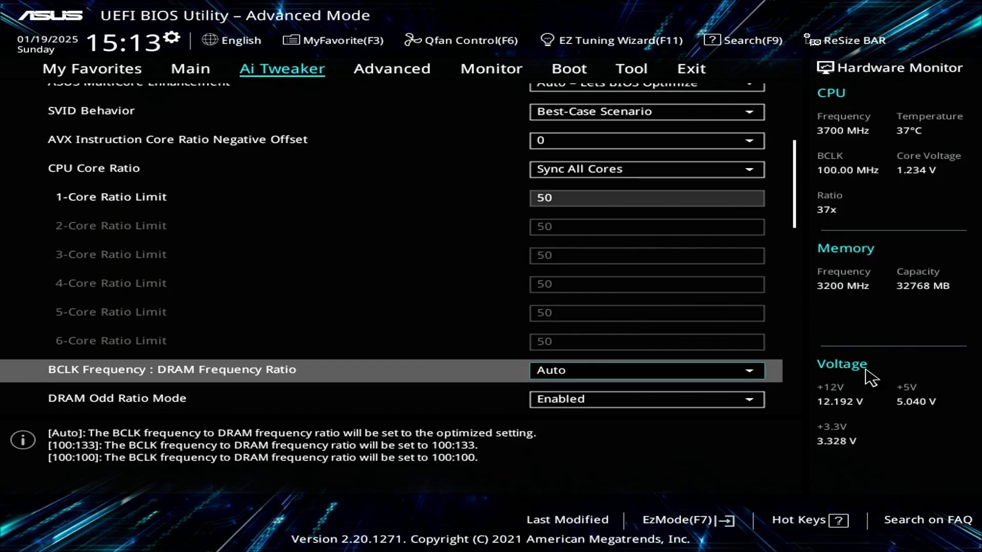
{"action": "key", "text": "Return"}
{"action": "key", "text": "Return"}
{"action": "key", "text": "Down"}
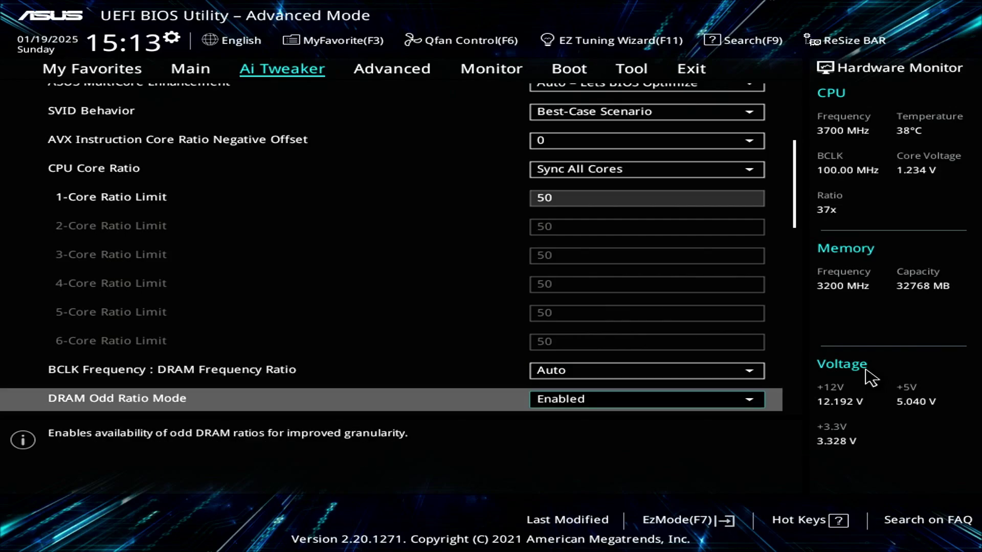
{"action": "key", "text": "Return"}
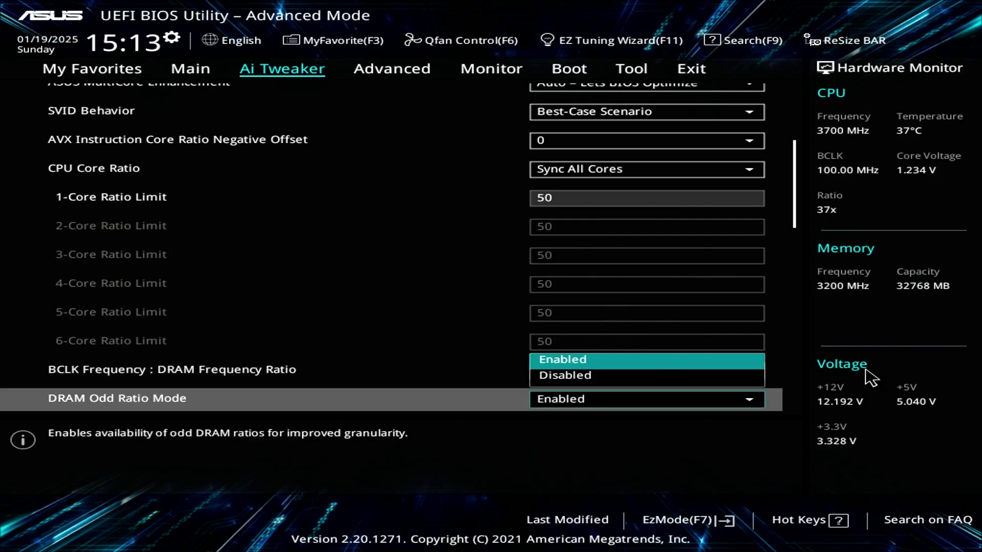
{"action": "key", "text": "Escape"}
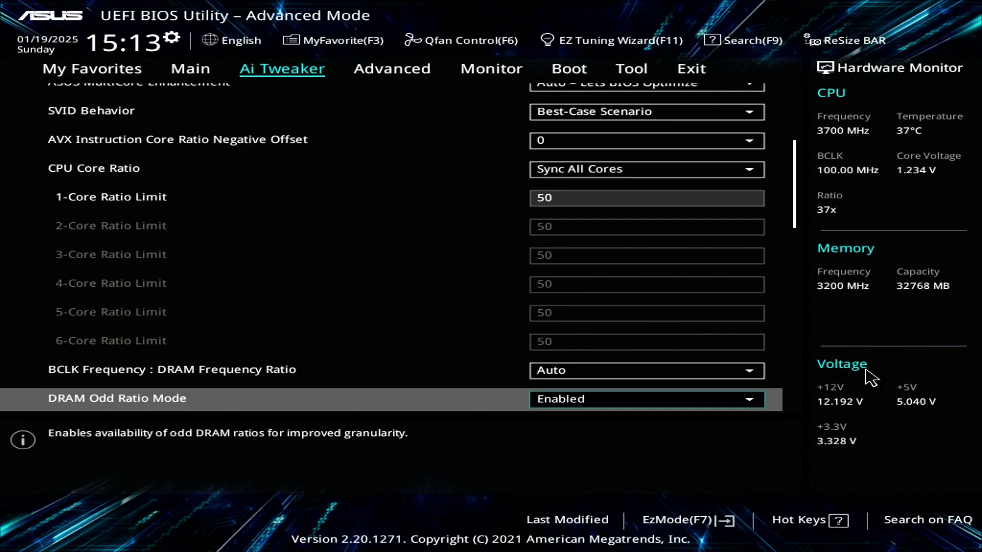
{"action": "key", "text": "Down"}
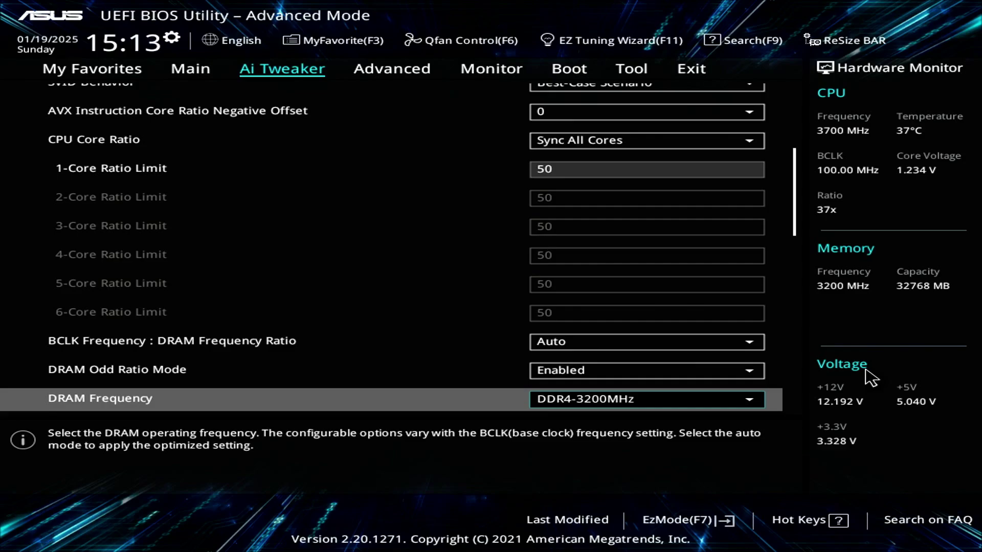
{"action": "key", "text": "Return"}
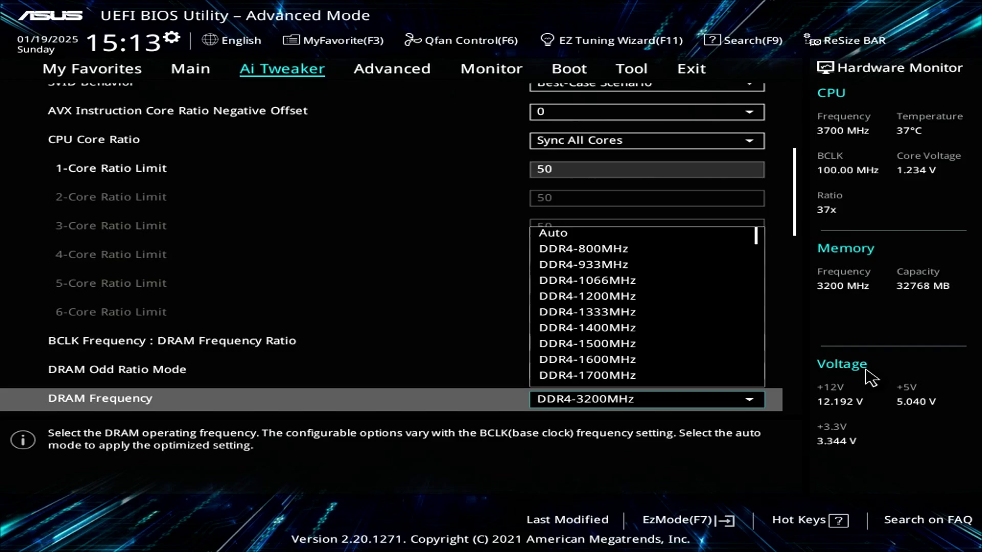
{"action": "key", "text": "Escape"}
{"action": "key", "text": "Down"}
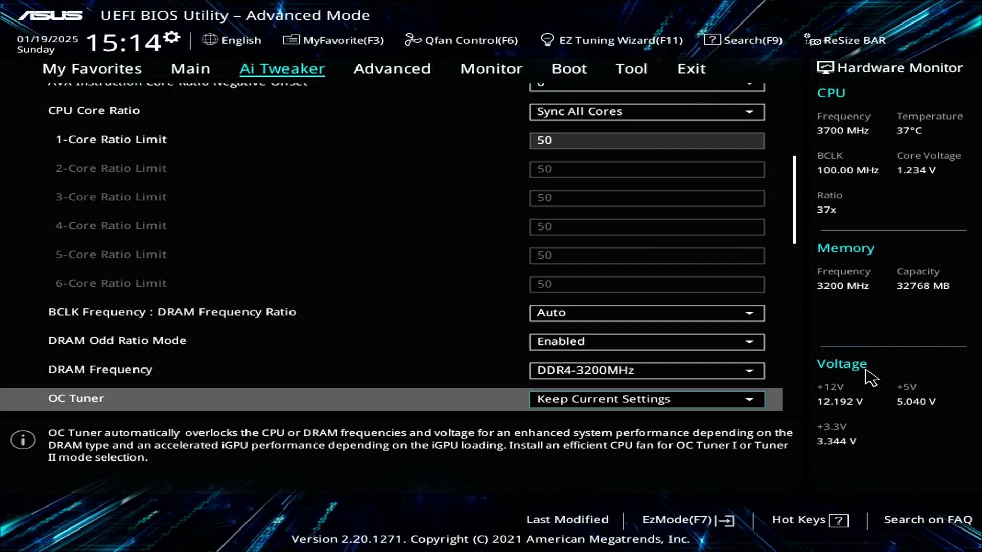
{"action": "key", "text": "Down"}
{"action": "key", "text": "Up"}
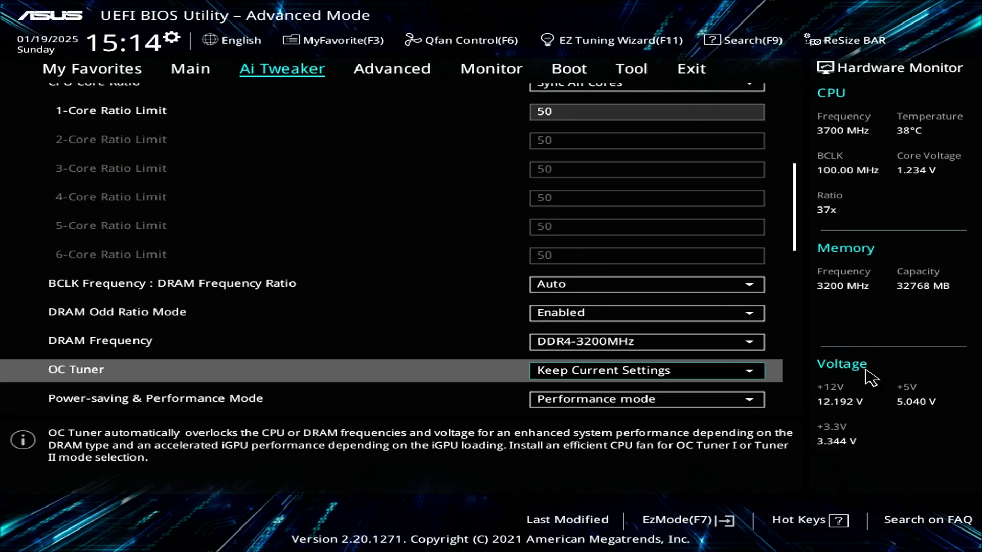
{"action": "key", "text": "Down"}
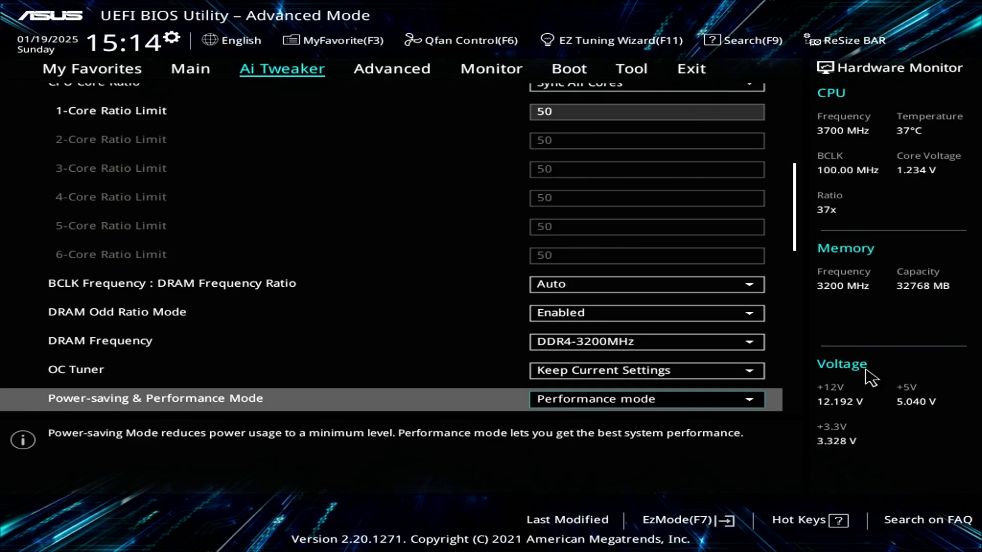
{"action": "key", "text": "Return"}
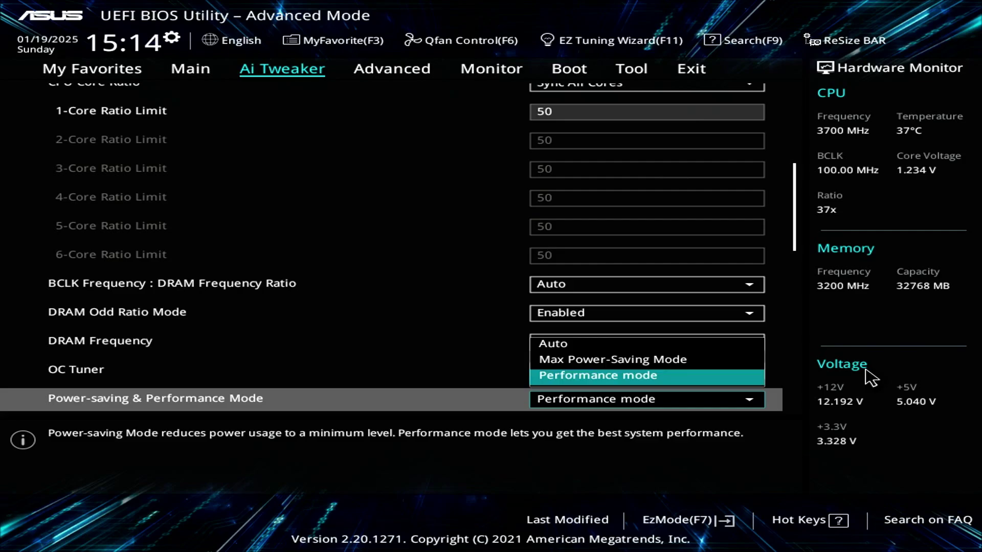
{"action": "key", "text": "Return"}
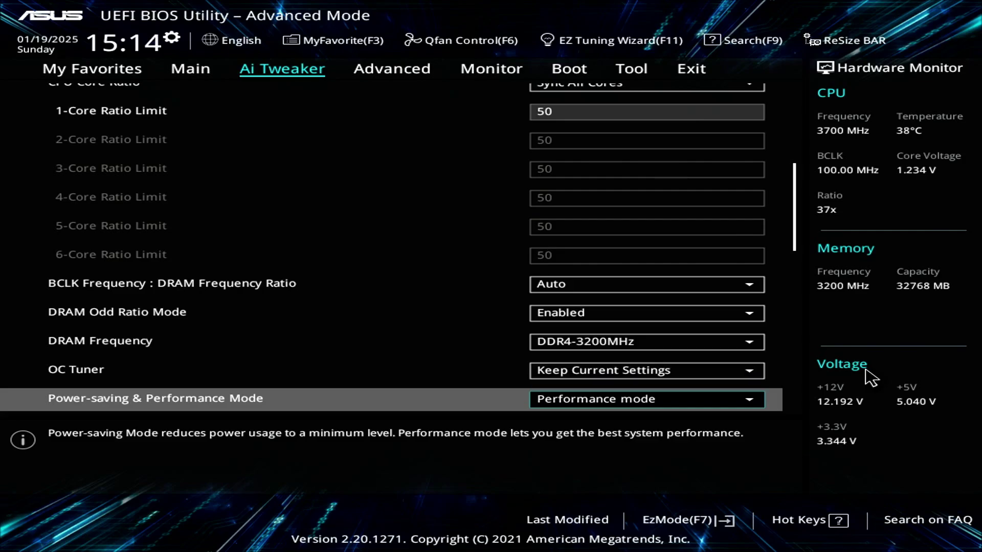
{"action": "key", "text": "Down"}
{"action": "key", "text": "Down"}
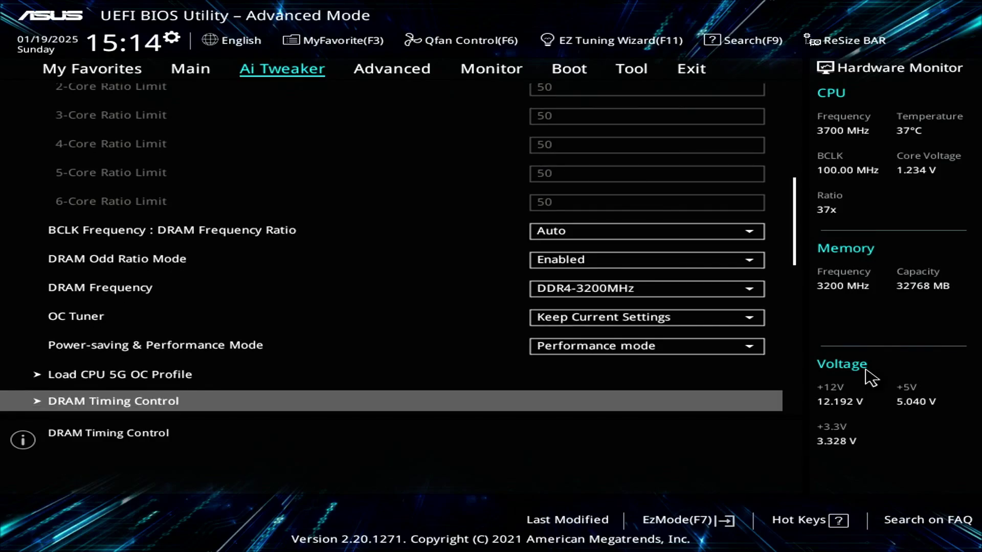
{"action": "key", "text": "Up"}
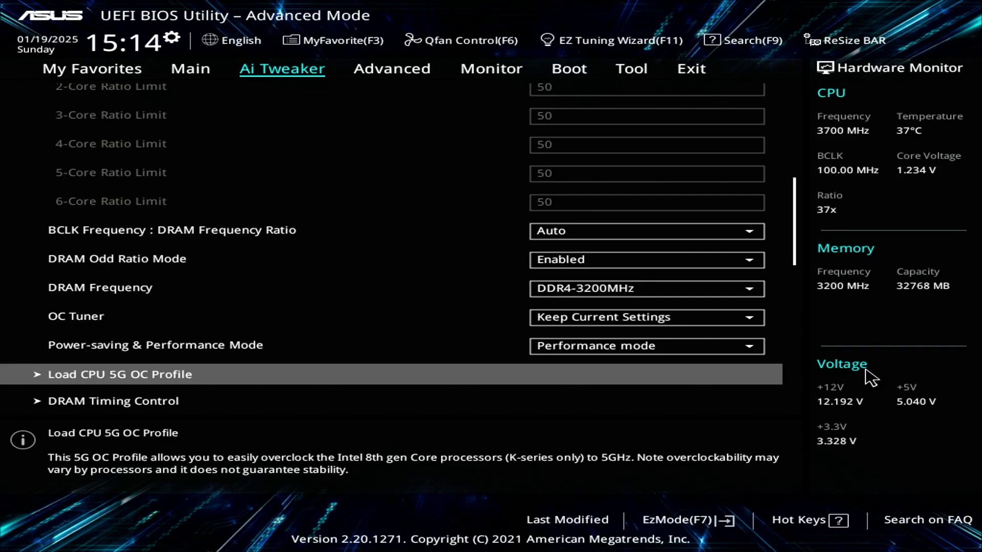
Review the DRAM Timing Control page, then enter the DIGI+ VRM power-delivery settings.
{"action": "key", "text": "Down"}
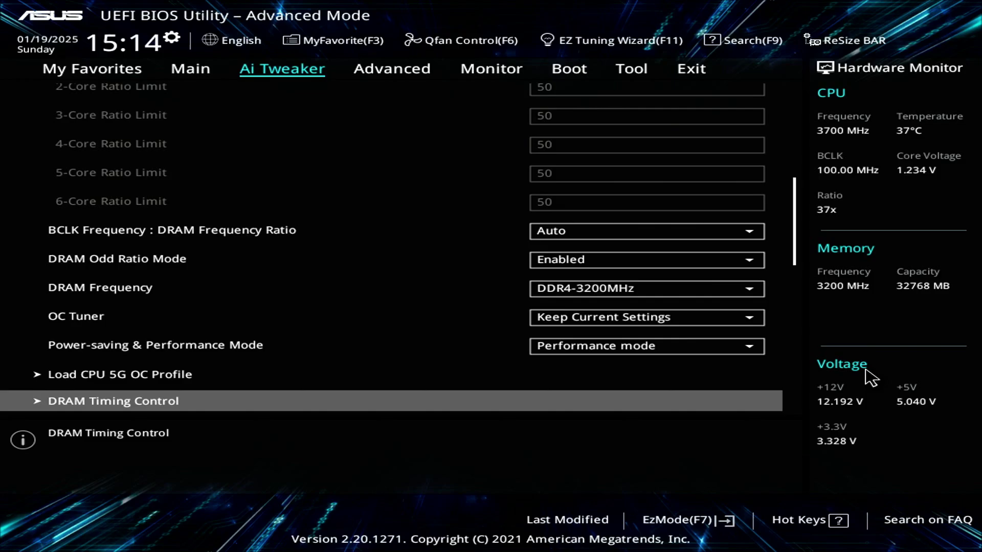
{"action": "key", "text": "Return"}
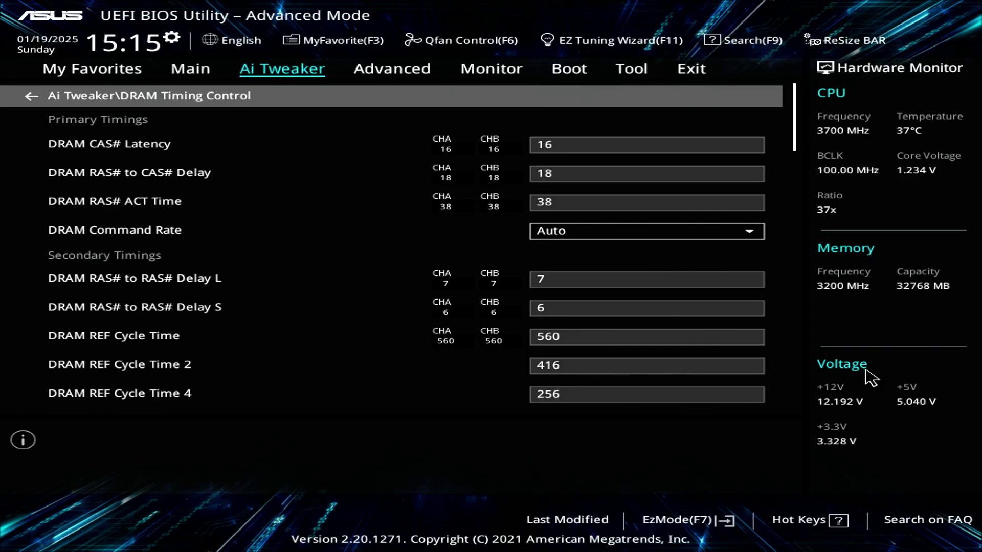
{"action": "key", "text": "Escape"}
{"action": "key", "text": "Down"}
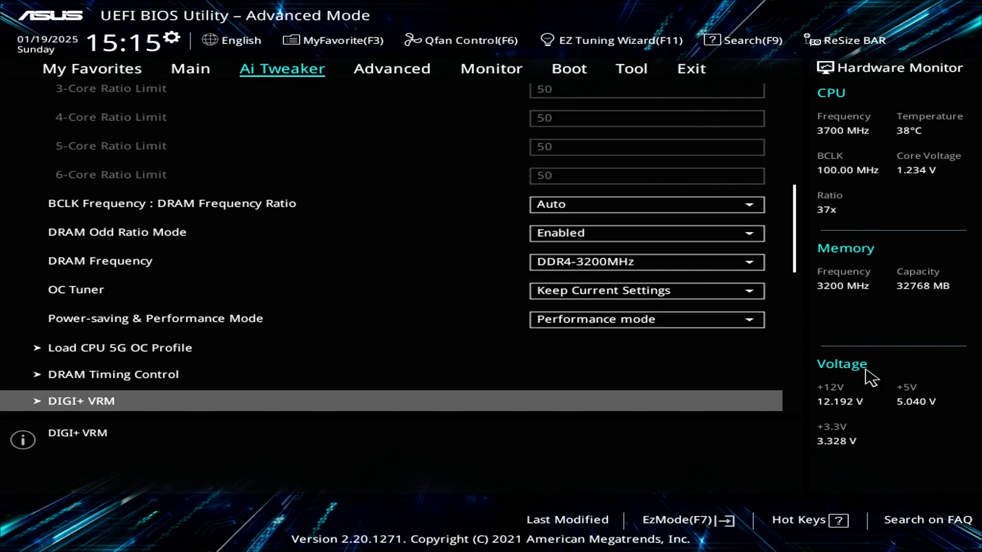
{"action": "key", "text": "Return"}
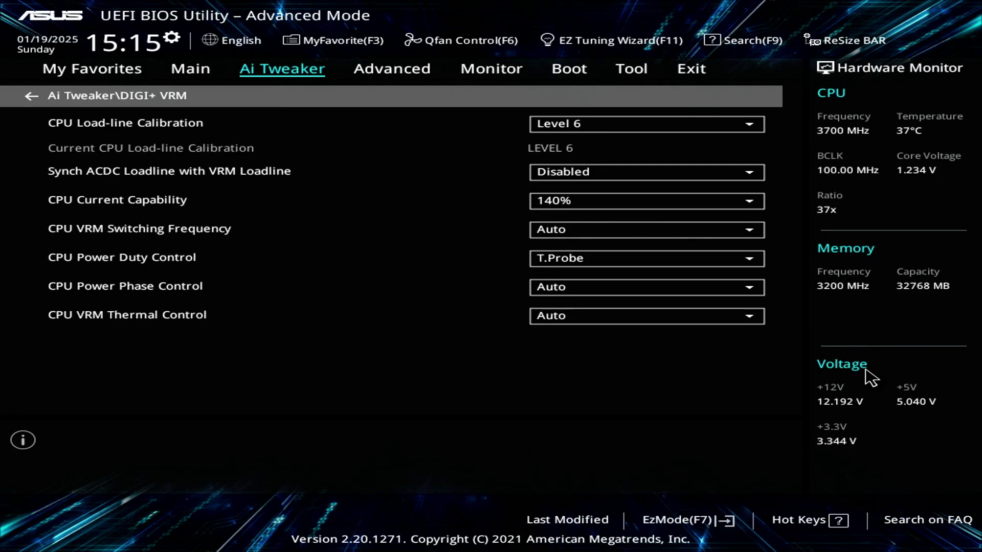
{"action": "key", "text": "Down"}
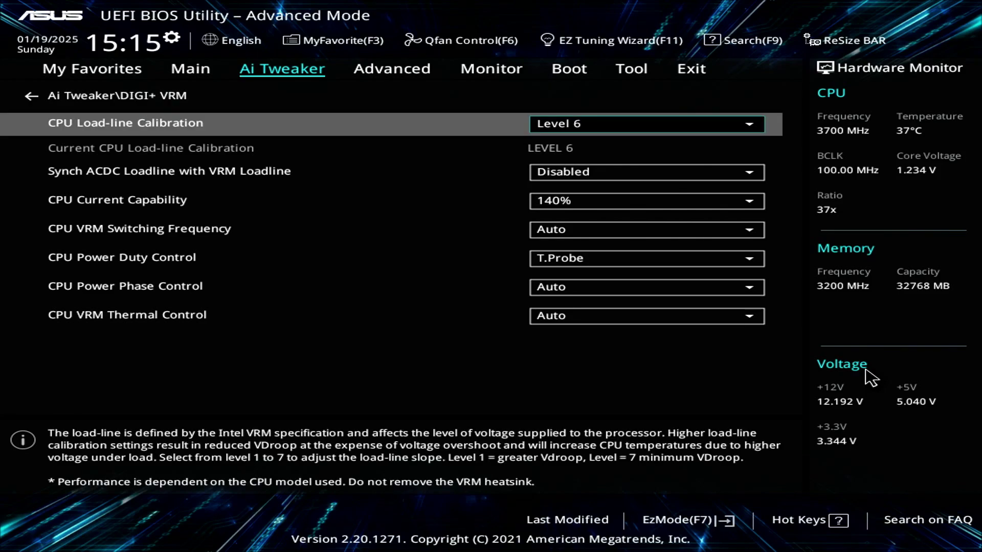
{"action": "key", "text": "Return"}
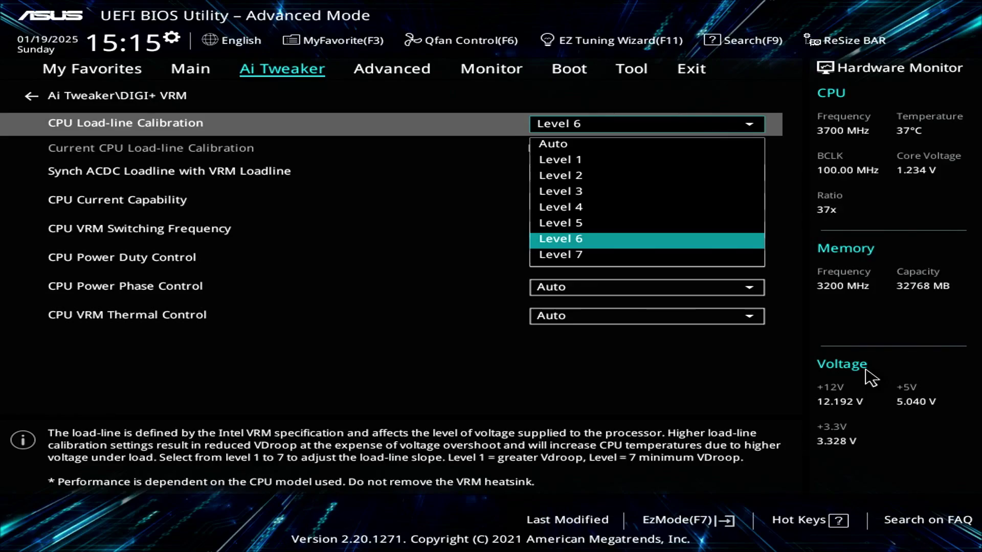
{"action": "key", "text": "Up"}
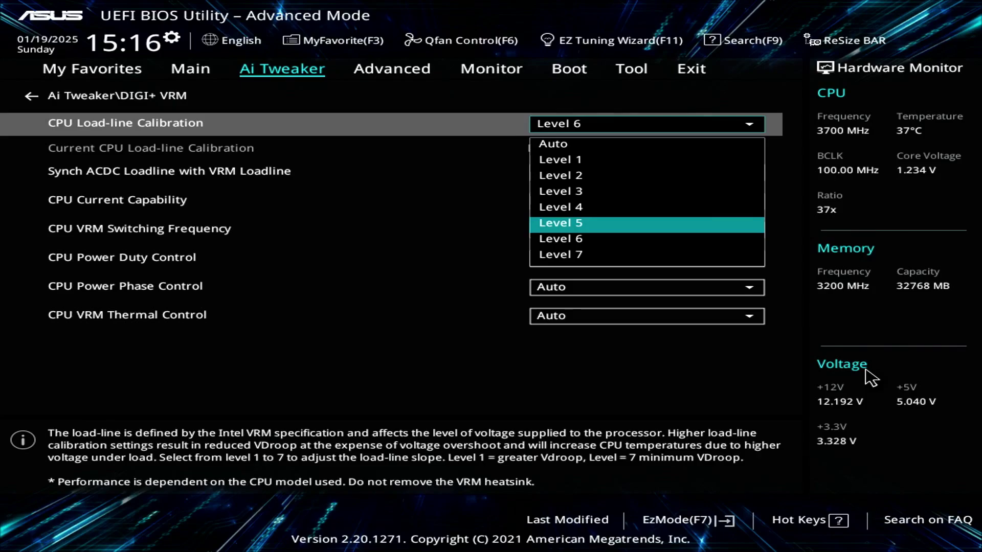
{"action": "key", "text": "Down"}
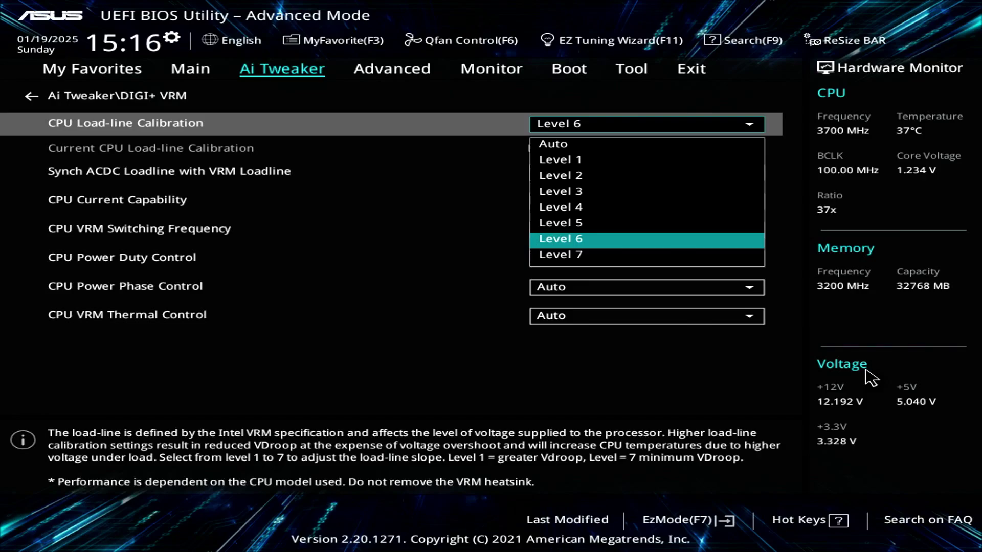
{"action": "key", "text": "Return"}
Keep CPU Current Capability at 140% in the DIGI+ VRM settings.
{"action": "key", "text": "Down"}
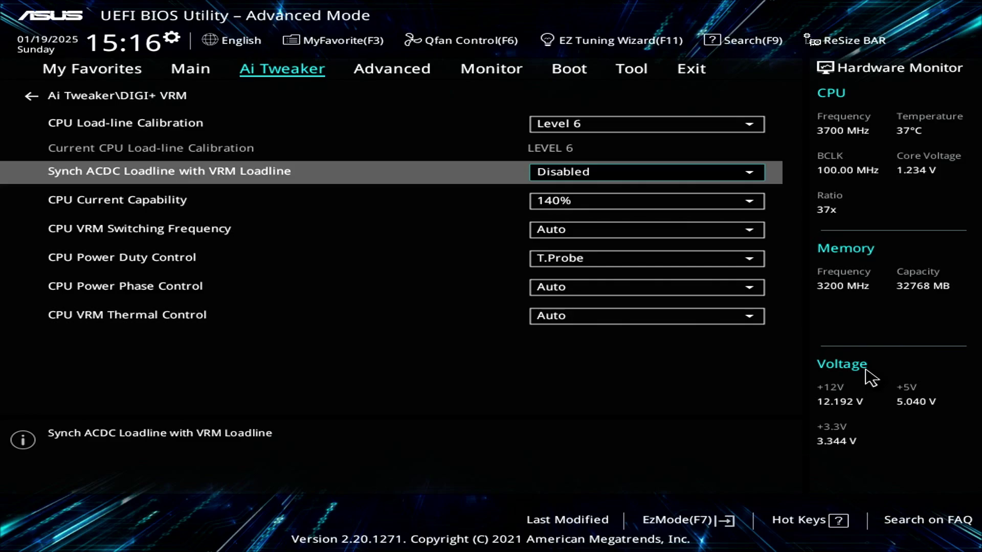
{"action": "key", "text": "Down"}
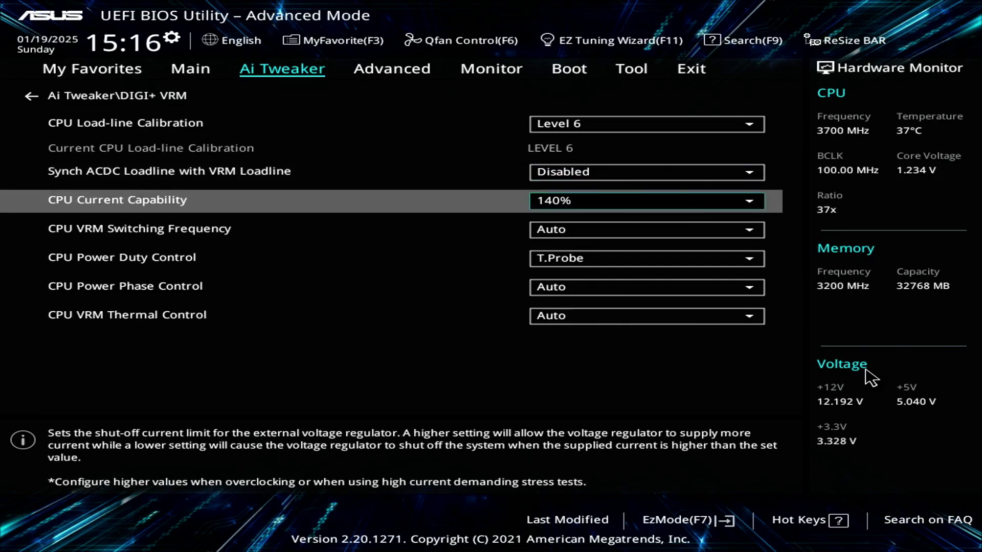
{"action": "key", "text": "Return"}
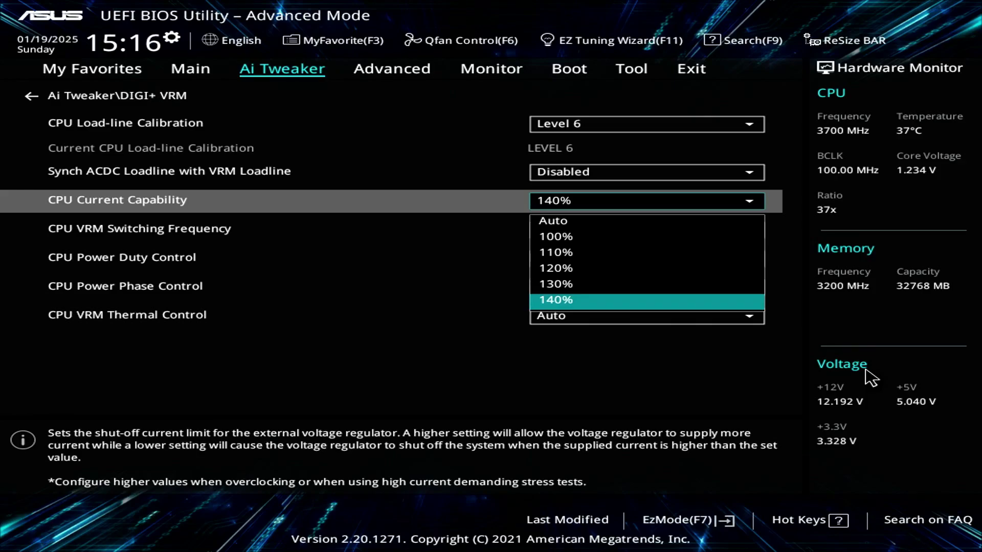
{"action": "key", "text": "Return"}
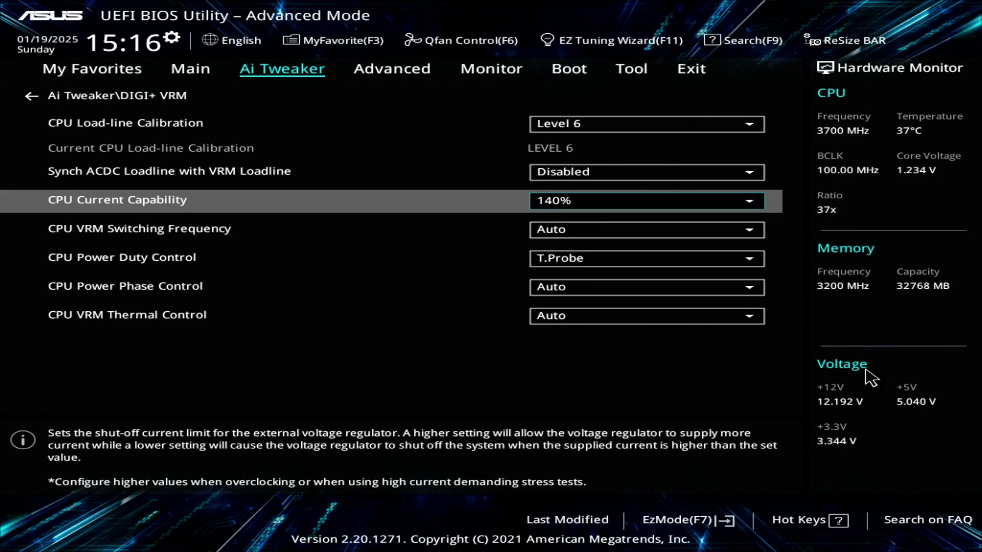
Leave DIGI+ VRM for the Ai Tweaker list and select Internal CPU Power Management.
{"action": "key", "text": "Up"}
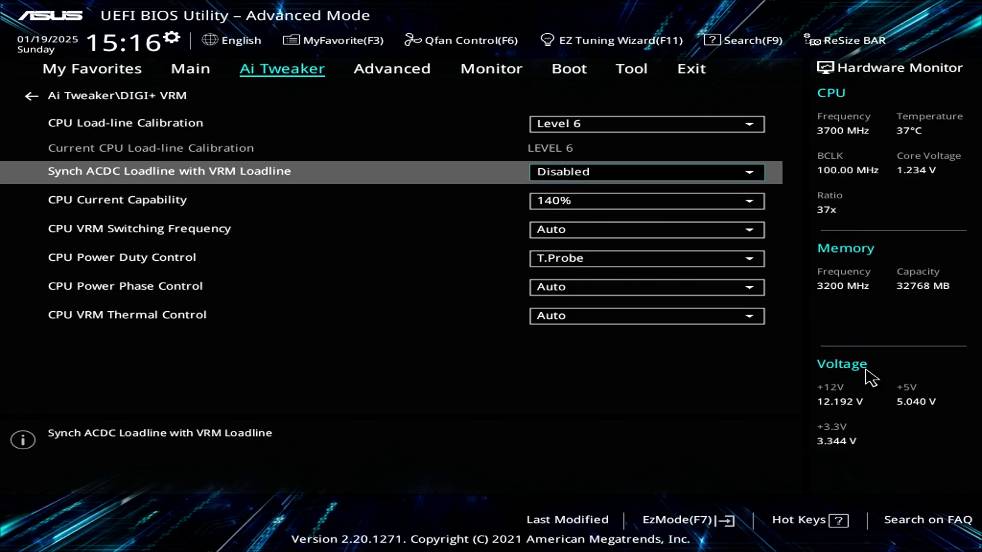
{"action": "key", "text": "Up"}
{"action": "key", "text": "Down"}
{"action": "key", "text": "Down"}
{"action": "key", "text": "Up"}
{"action": "key", "text": "Up"}
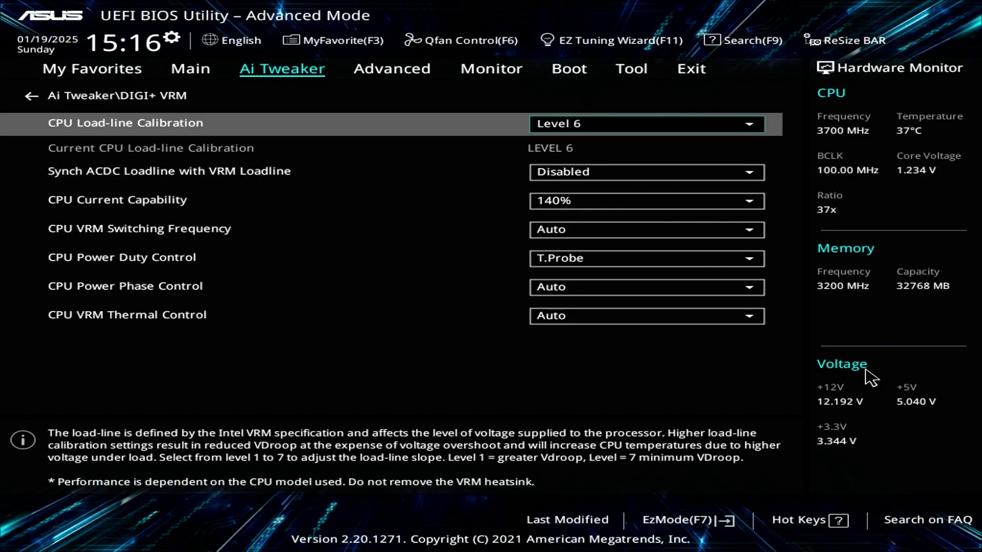
{"action": "key", "text": "Up"}
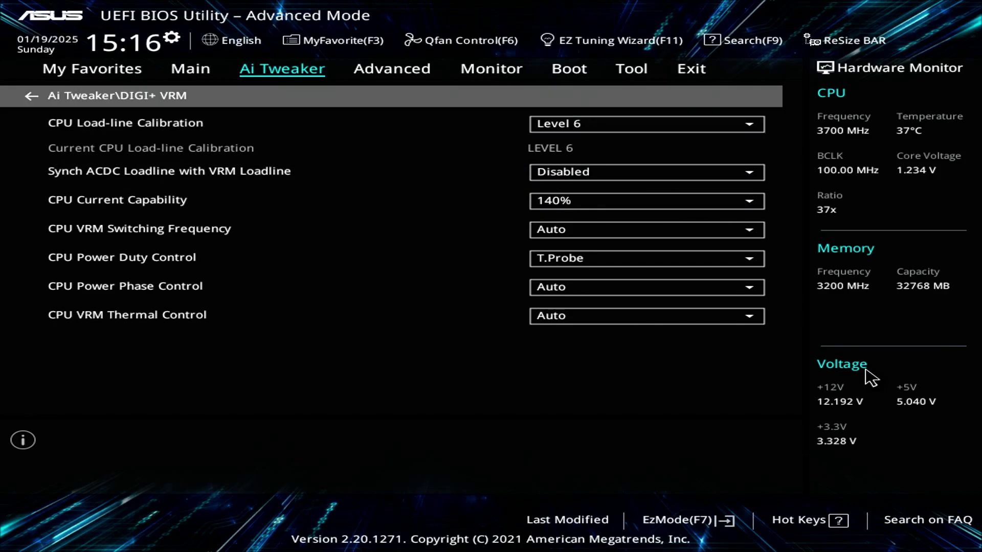
{"action": "key", "text": "Return"}
{"action": "key", "text": "Down"}
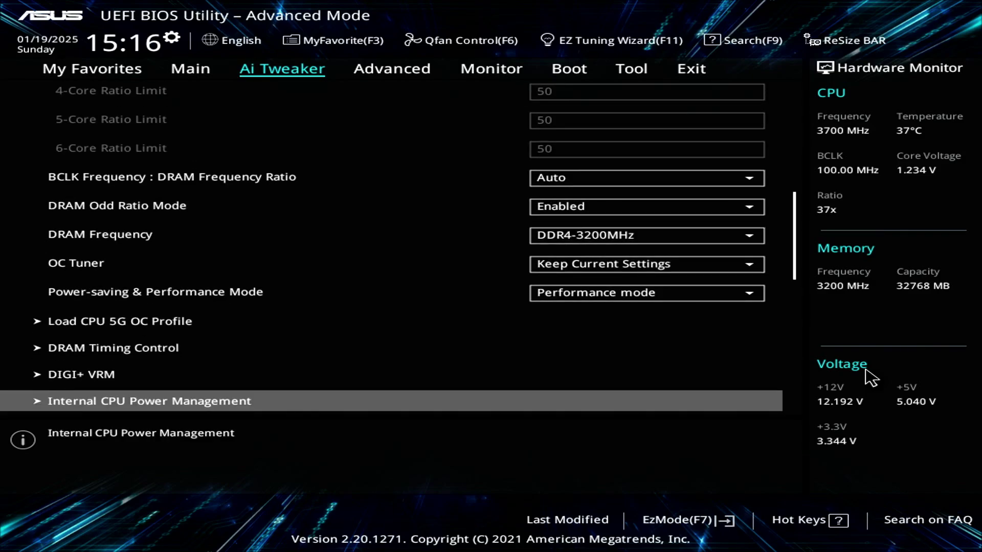
{"action": "key", "text": "Return"}
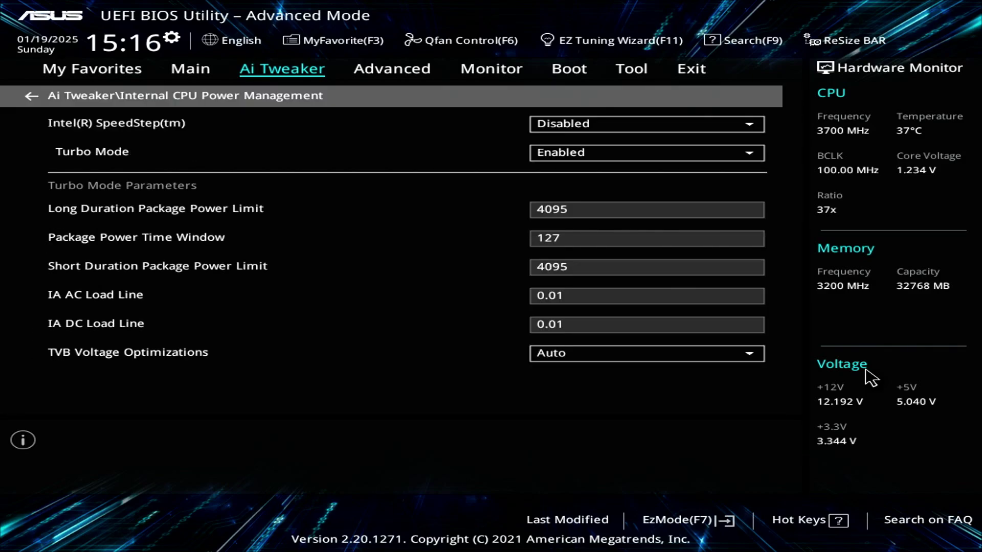
{"action": "key", "text": "Down"}
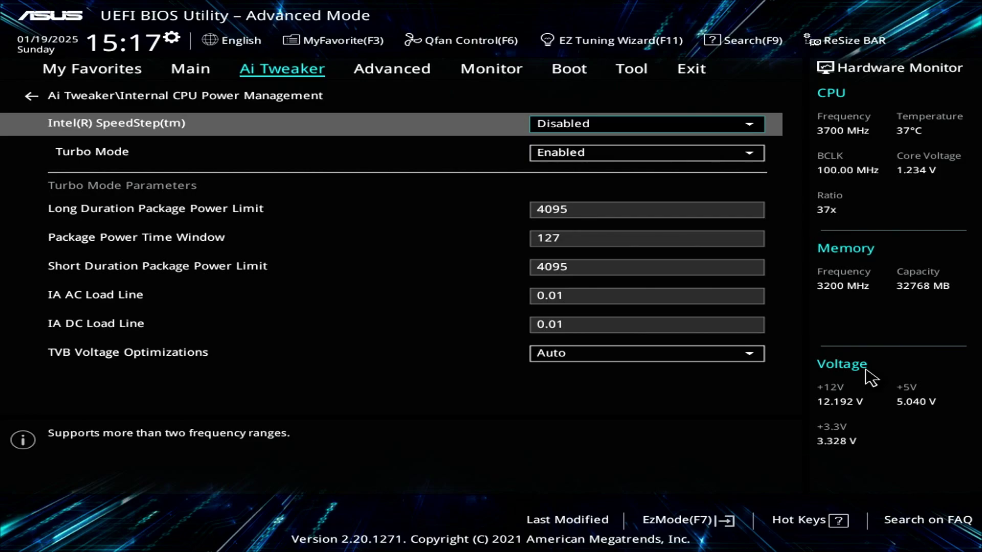
{"action": "key", "text": "Down"}
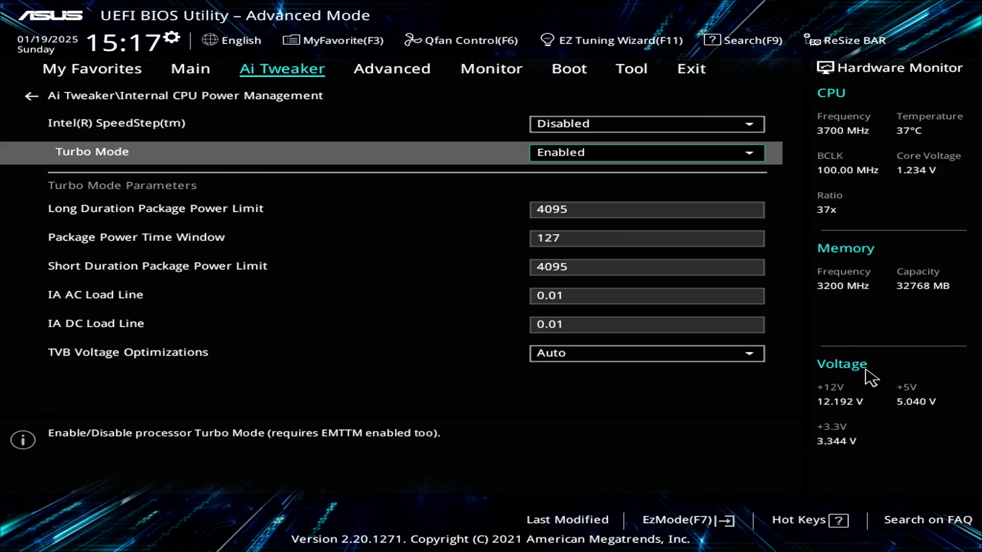
{"action": "key", "text": "Down"}
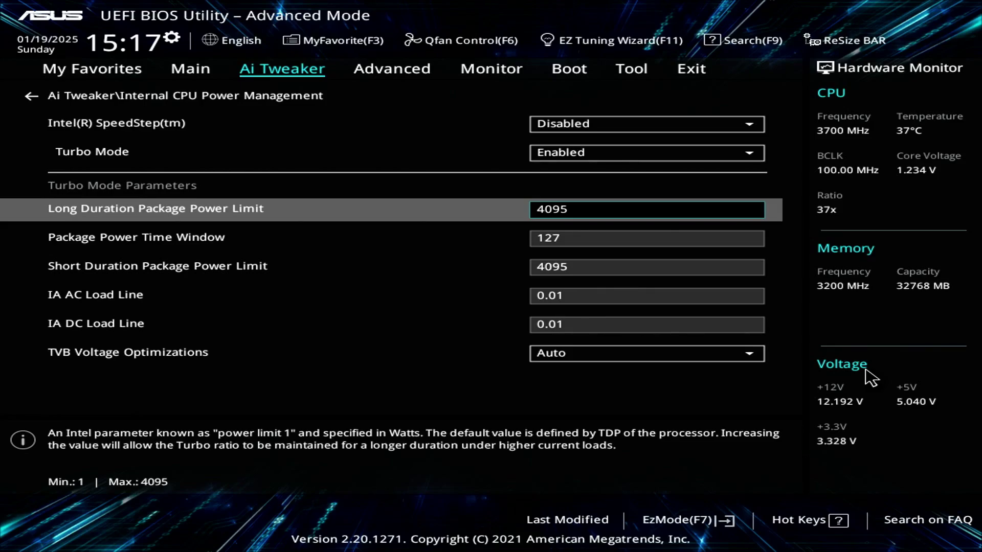
Set Long Duration Package Power Limit to its 4095 maximum.
{"action": "key", "text": "Left"}
{"action": "key", "text": "Right"}
{"action": "key", "text": "Down"}
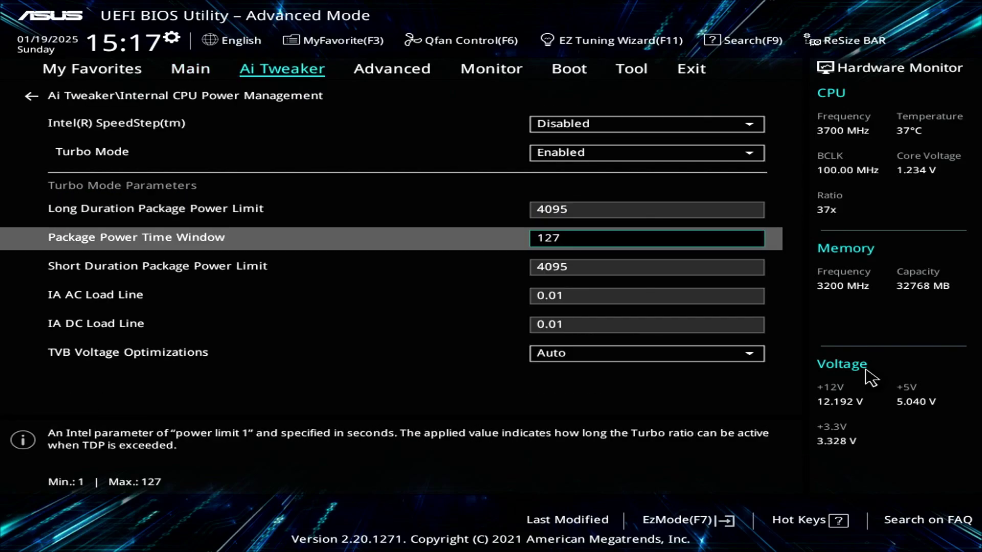
{"action": "key", "text": "Down"}
{"action": "key", "text": "Up"}
{"action": "key", "text": "Up"}
{"action": "type", "text": "44444"}
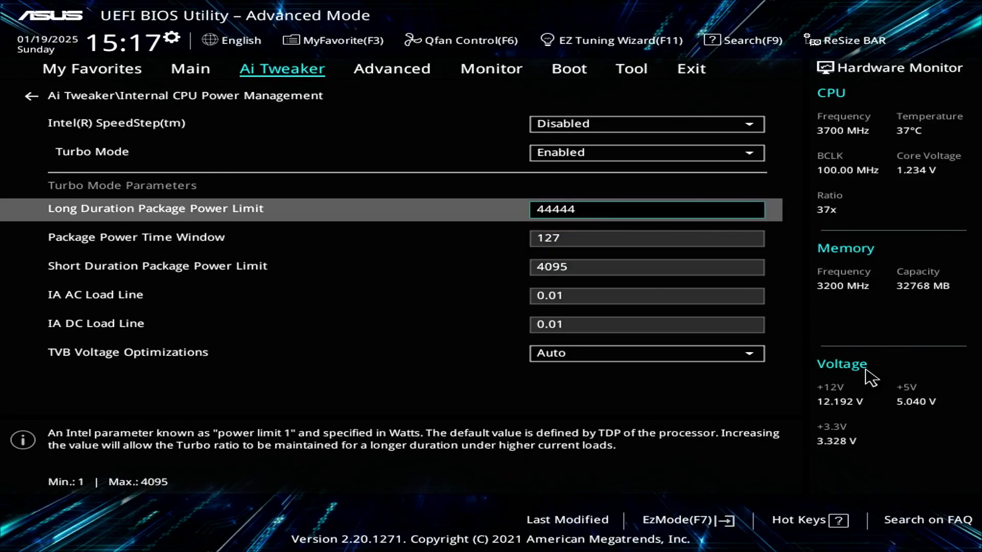
{"action": "type", "text": "444444444"}
{"action": "key", "text": "Return"}
Max out Package Power Time Window at 127 and Short Duration Package Power Limit at 4095.
{"action": "key", "text": "Down"}
{"action": "type", "text": "444"}
{"action": "key", "text": "Return"}
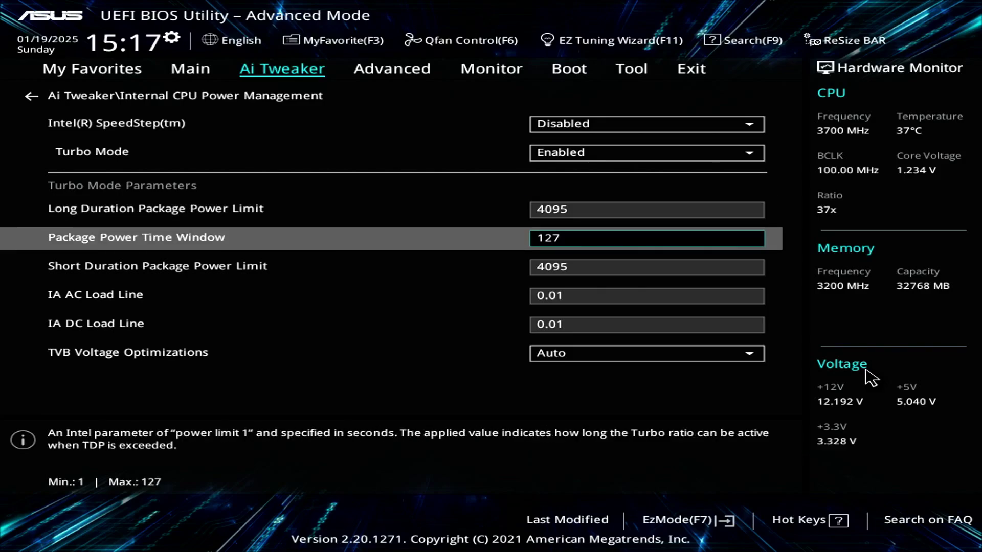
{"action": "key", "text": "Down"}
{"action": "type", "text": "444444"}
{"action": "key", "text": "Return"}
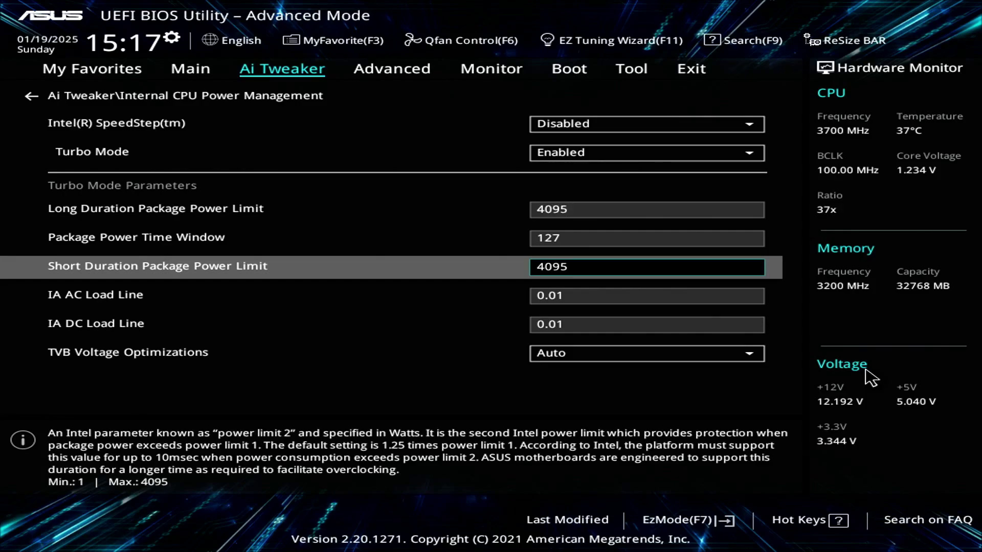
Return from Internal CPU Power Management to the Ai Tweaker list.
{"action": "key", "text": "Down"}
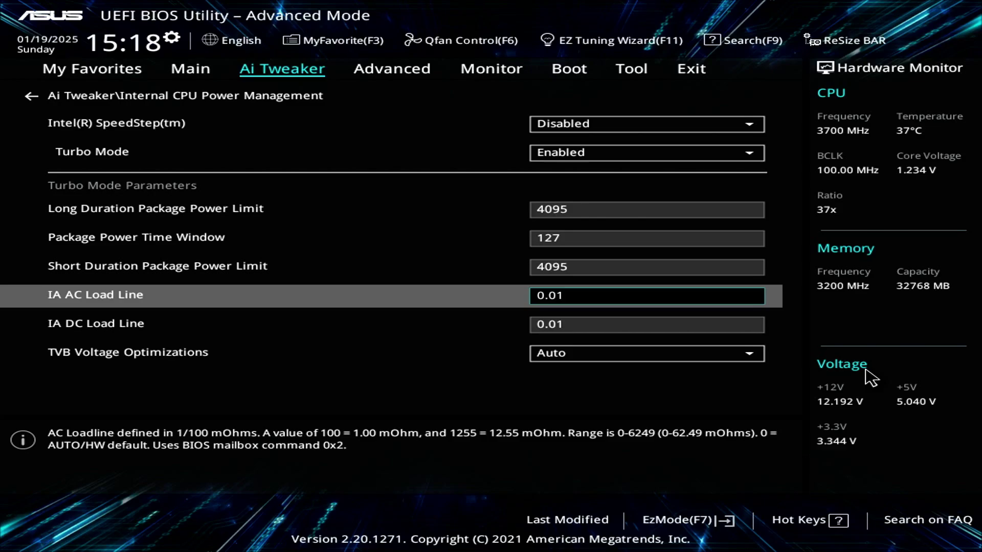
{"action": "key", "text": "Up"}
{"action": "key", "text": "Up"}
{"action": "key", "text": "Up"}
{"action": "key", "text": "Up"}
{"action": "key", "text": "Up"}
{"action": "key", "text": "Up"}
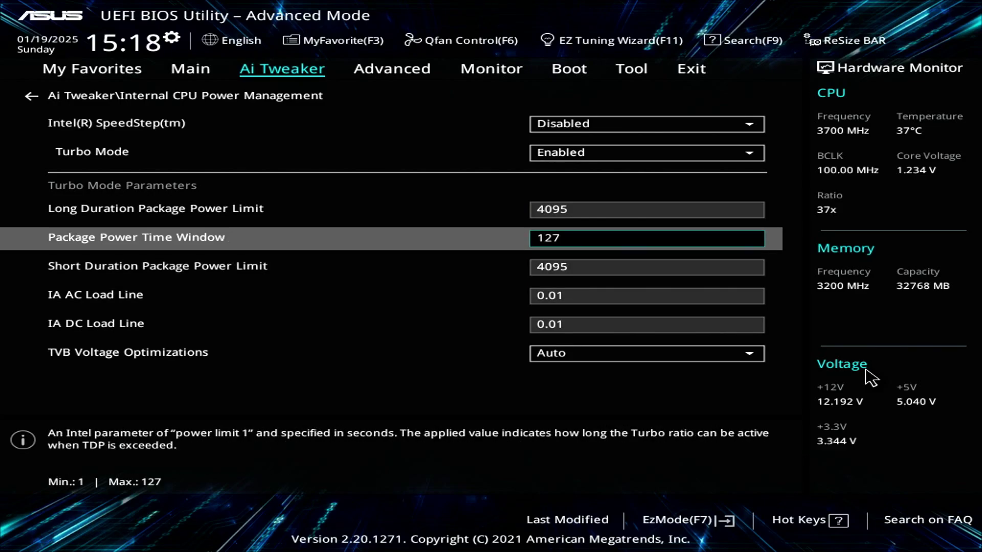
{"action": "key", "text": "Return"}
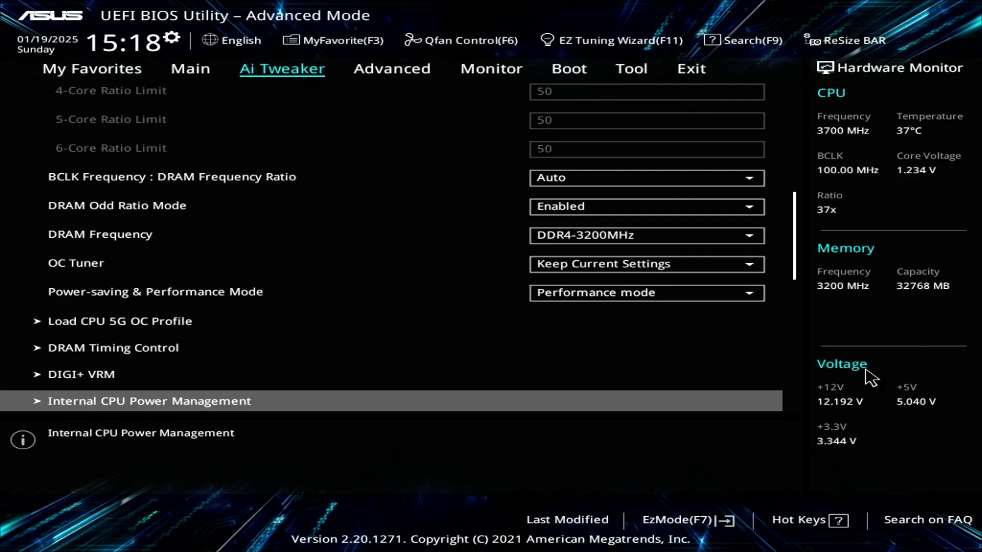
{"action": "key", "text": "Down"}
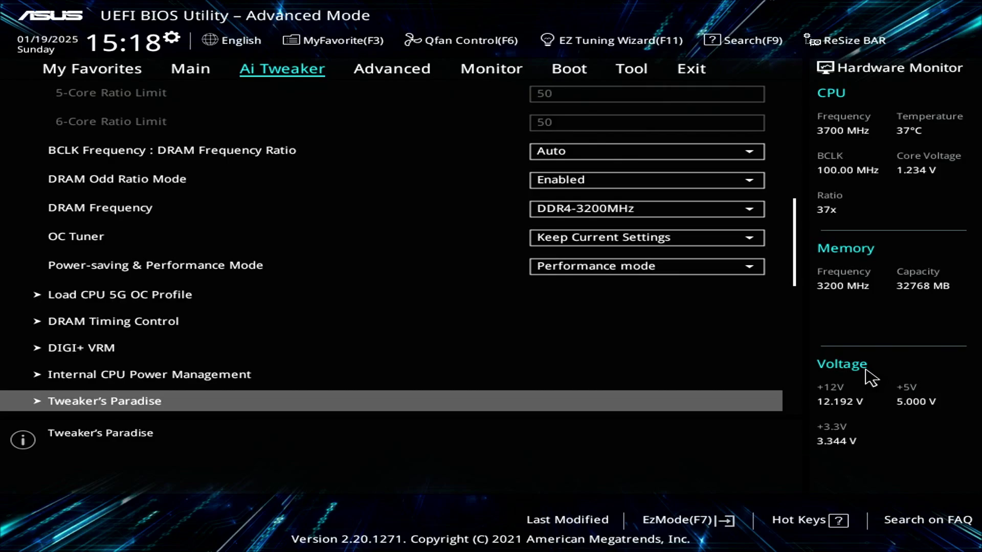
Glance at Tweaker's Paradise, then set CPU Core/Cache Current Limit Max. to 255.75.
{"action": "key", "text": "Return"}
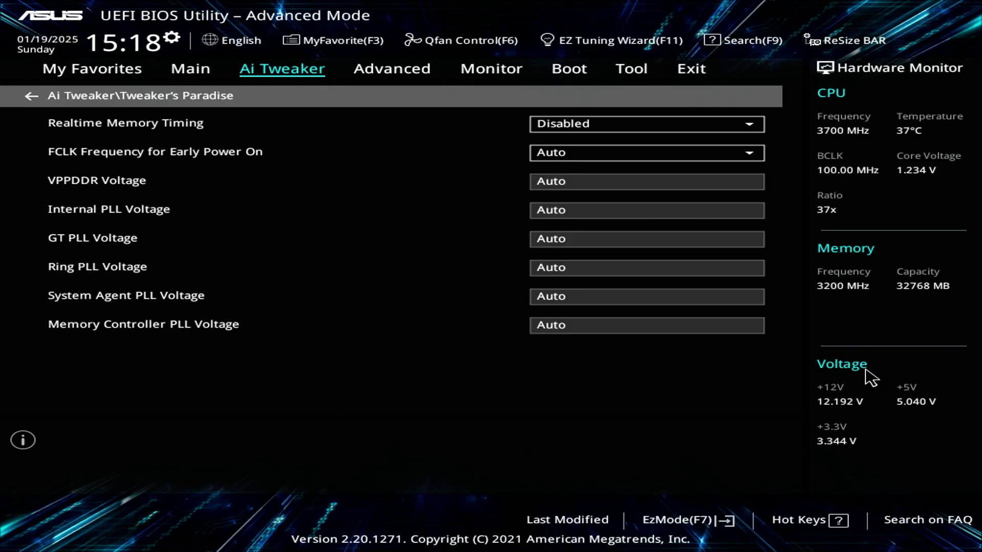
{"action": "key", "text": "Escape"}
{"action": "key", "text": "Down"}
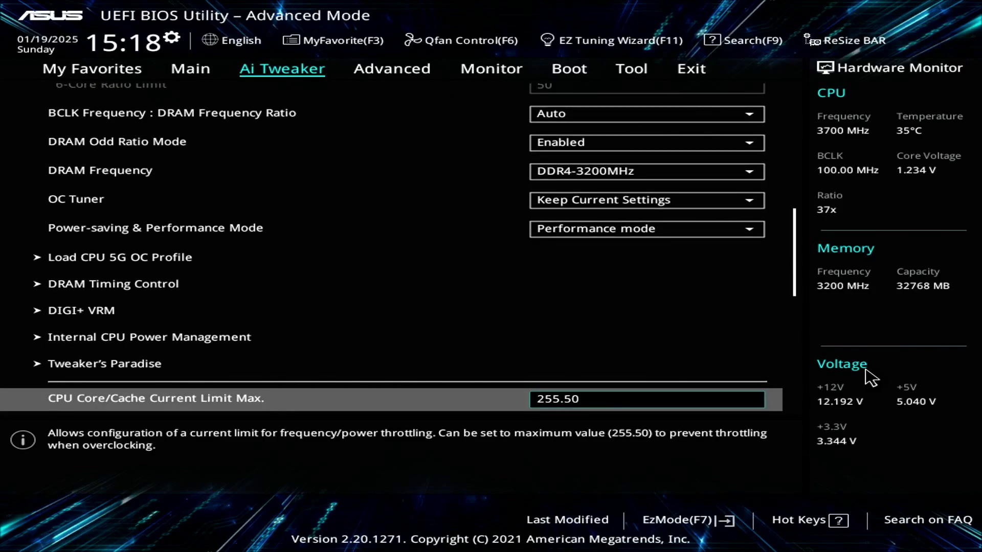
{"action": "type", "text": "222222"}
{"action": "key", "text": "Return"}
{"action": "key", "text": "Down"}
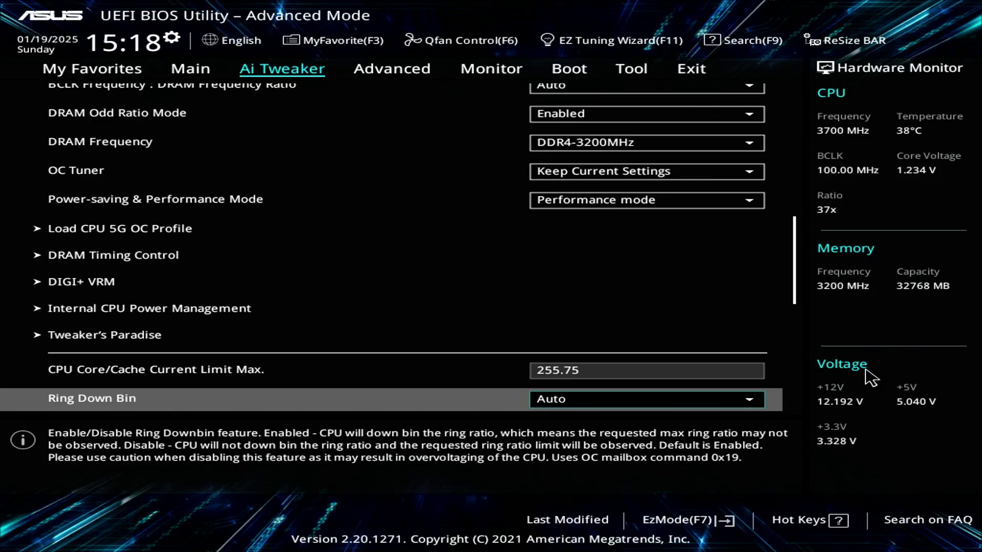
Check Max CPU Cache Ratio, then set Min. CPU Cache Ratio to Auto.
{"action": "key", "text": "Down"}
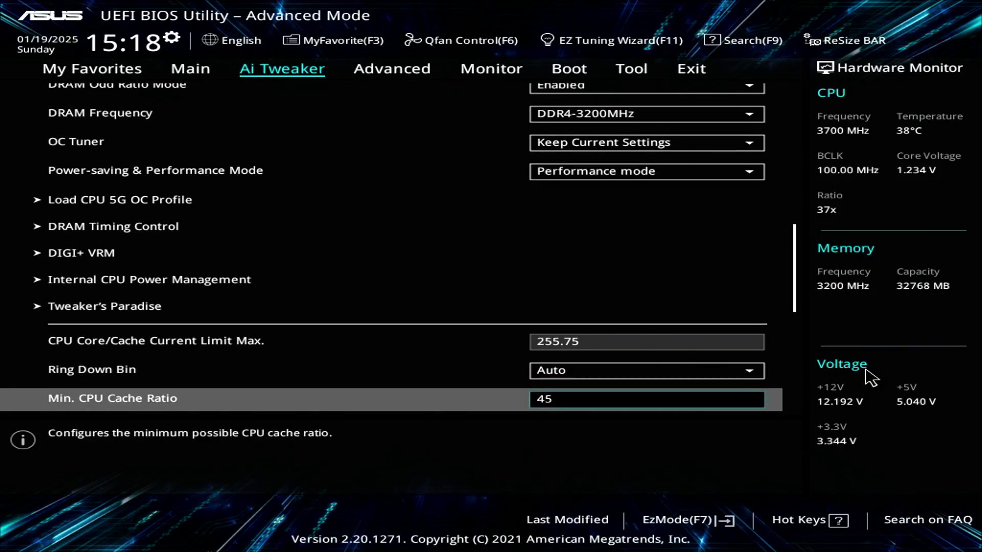
{"action": "key", "text": "Down"}
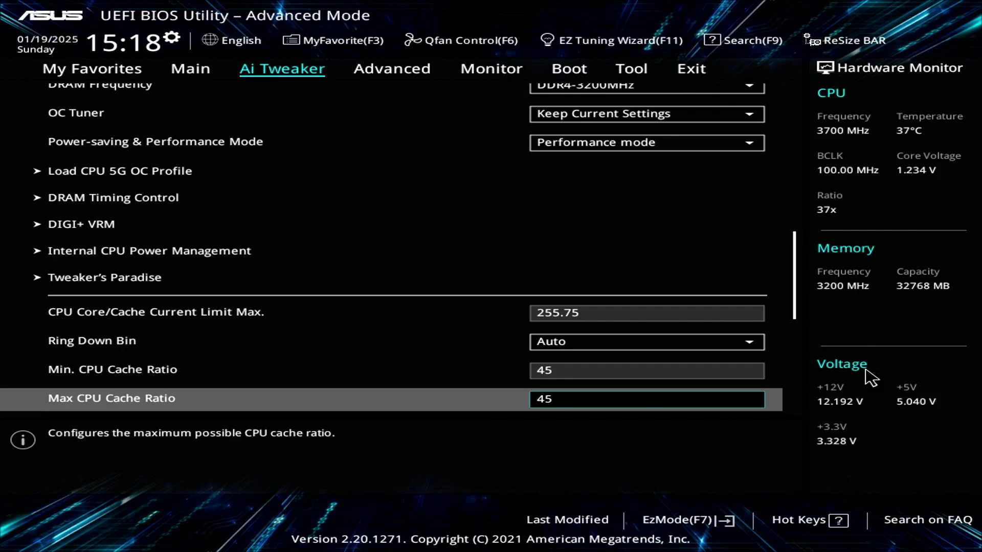
{"action": "key", "text": "Up"}
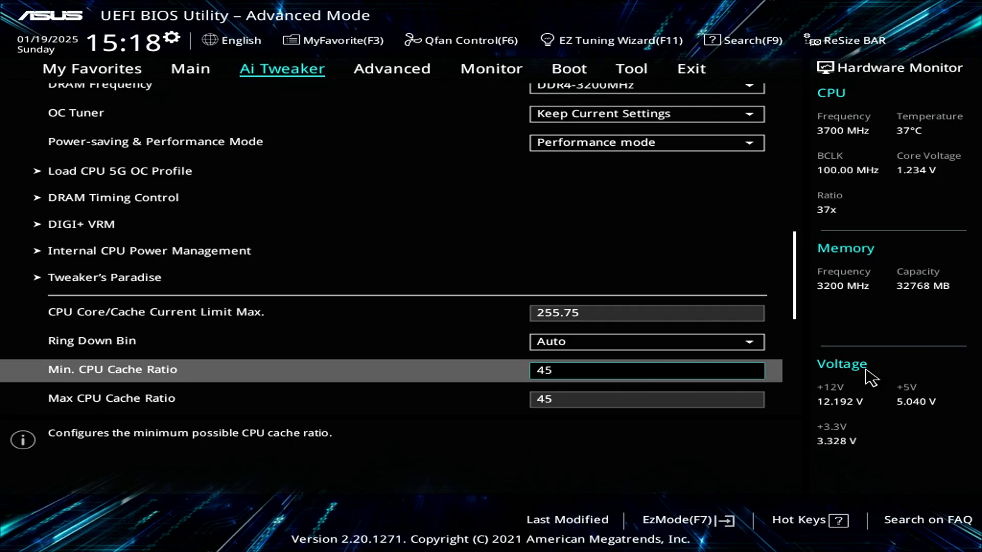
{"action": "type", "text": "auto"}
{"action": "key", "text": "Return"}
Enter 45 for Min. CPU Cache Ratio, matching Max CPU Cache Ratio at 45.
{"action": "type", "text": "45"}
{"action": "key", "text": "BackSpace"}
{"action": "key", "text": "BackSpace"}
{"action": "type", "text": "47"}
{"action": "key", "text": "BackSpace"}
{"action": "type", "text": "8"}
{"action": "key", "text": "BackSpace"}
{"action": "type", "text": "5"}
{"action": "key", "text": "Down"}
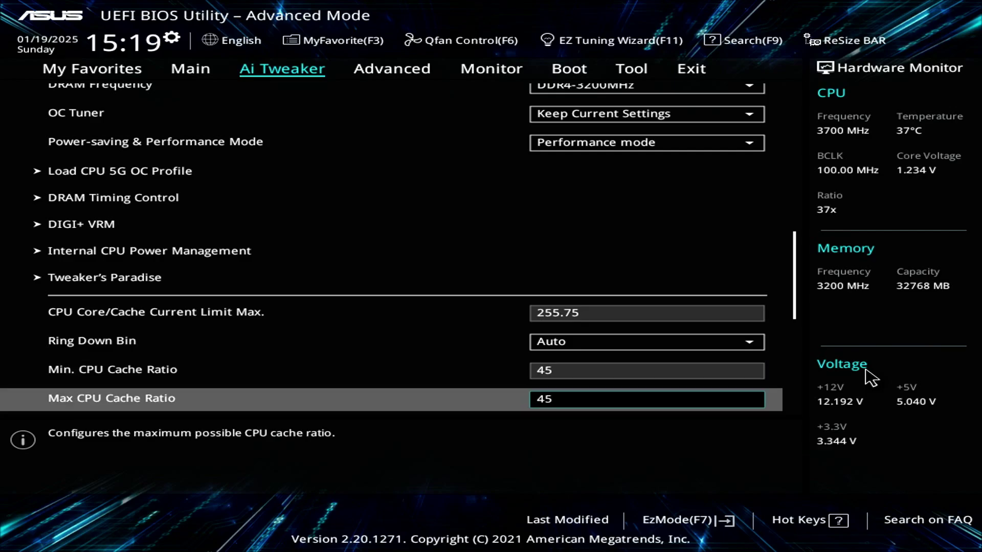
{"action": "key", "text": "Down"}
{"action": "key", "text": "Up"}
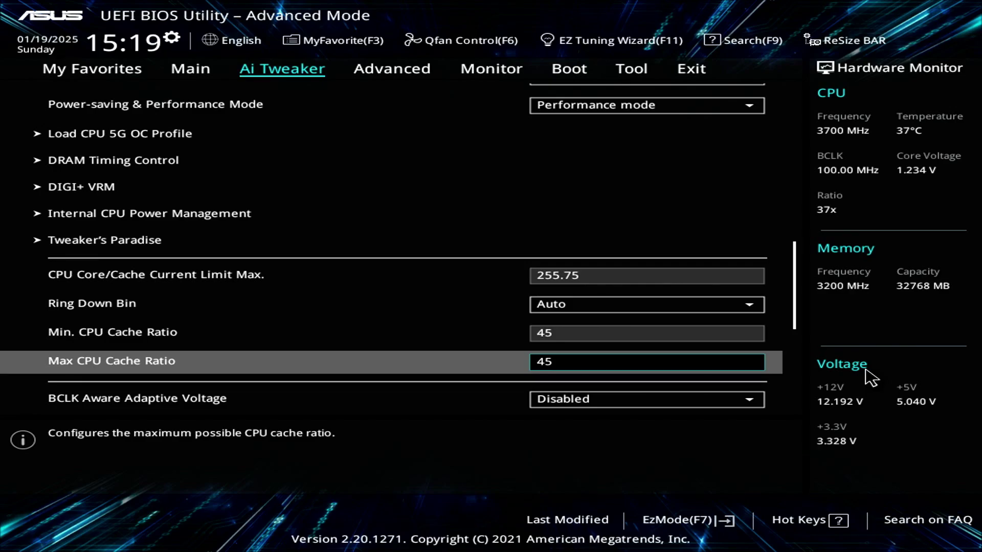
Open the mode choices for CPU Core/Cache Voltage, currently Adaptive Mode at 1.234V.
{"action": "key", "text": "Down"}
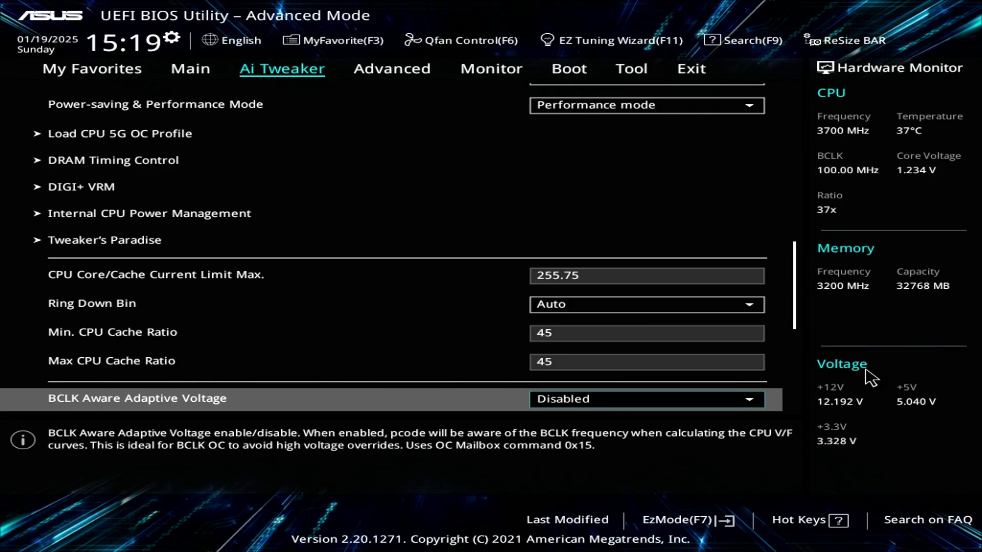
{"action": "key", "text": "Down"}
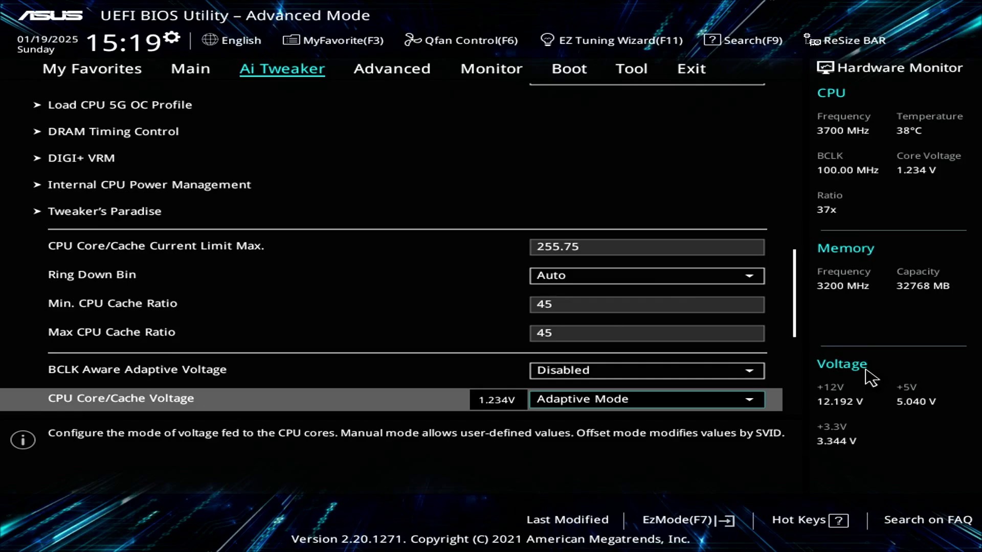
{"action": "key", "text": "Return"}
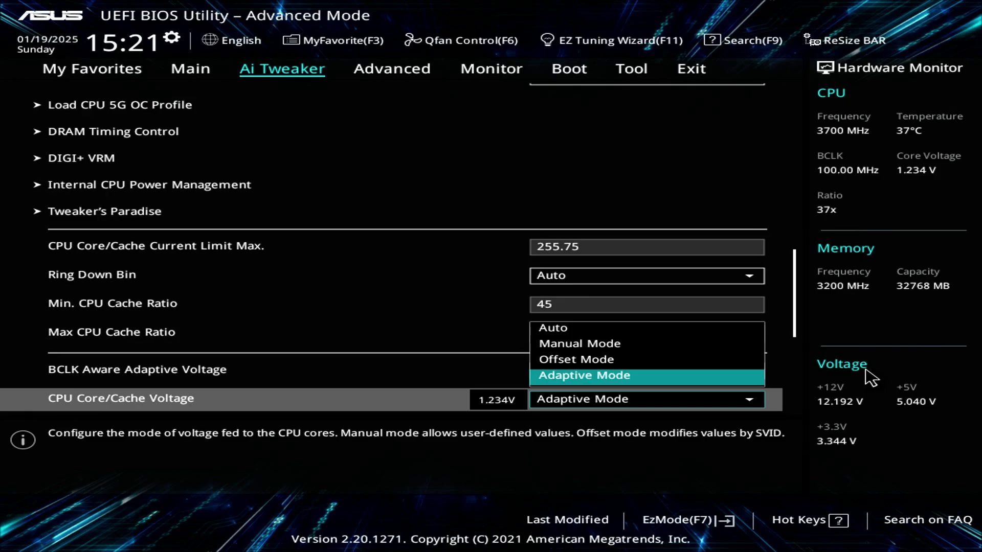
Confirm Adaptive Mode at 1.250 V turbo with a negative 0.015 V offset (1.235 V total).
{"action": "key", "text": "Return"}
{"action": "key", "text": "Down"}
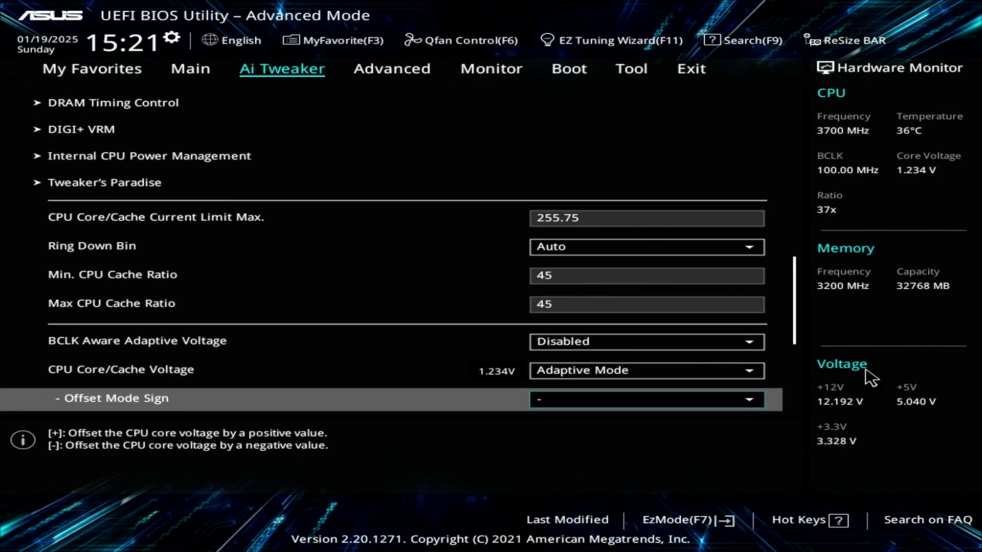
{"action": "key", "text": "Down"}
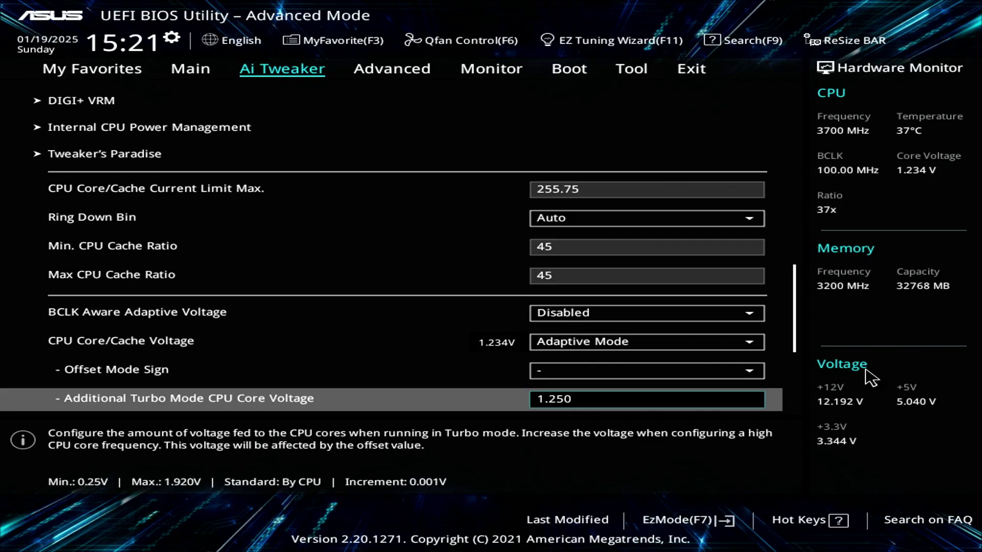
{"action": "key", "text": "Down"}
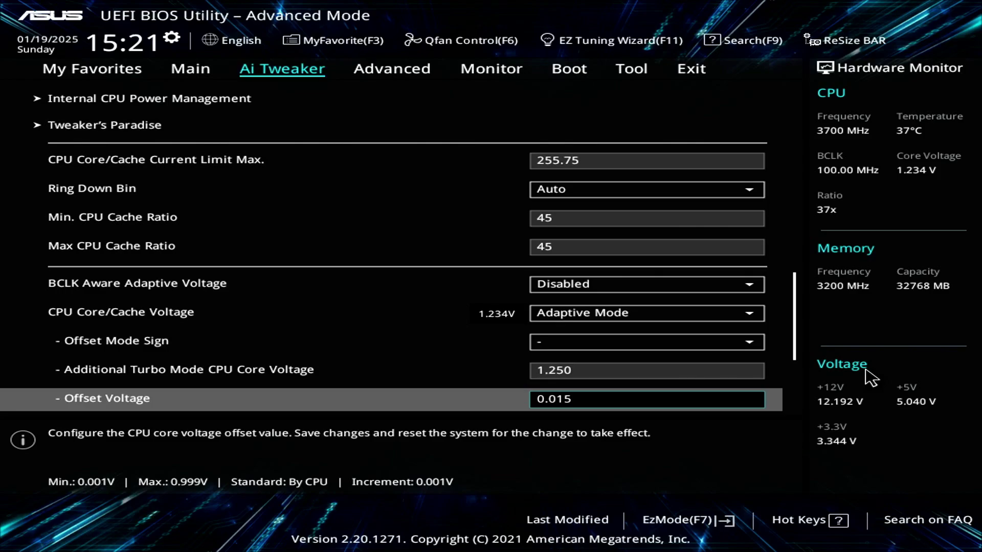
{"action": "key", "text": "Down"}
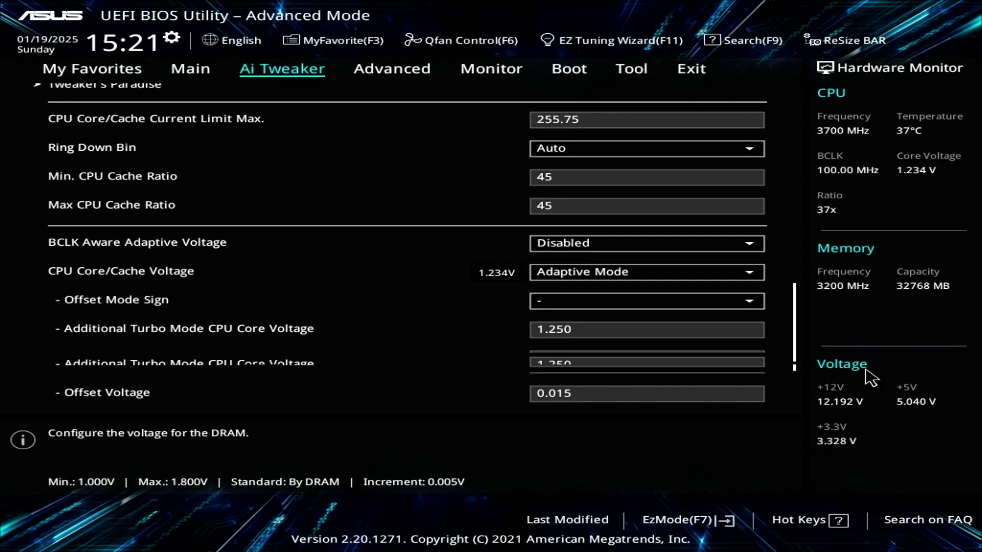
{"action": "key", "text": "Up"}
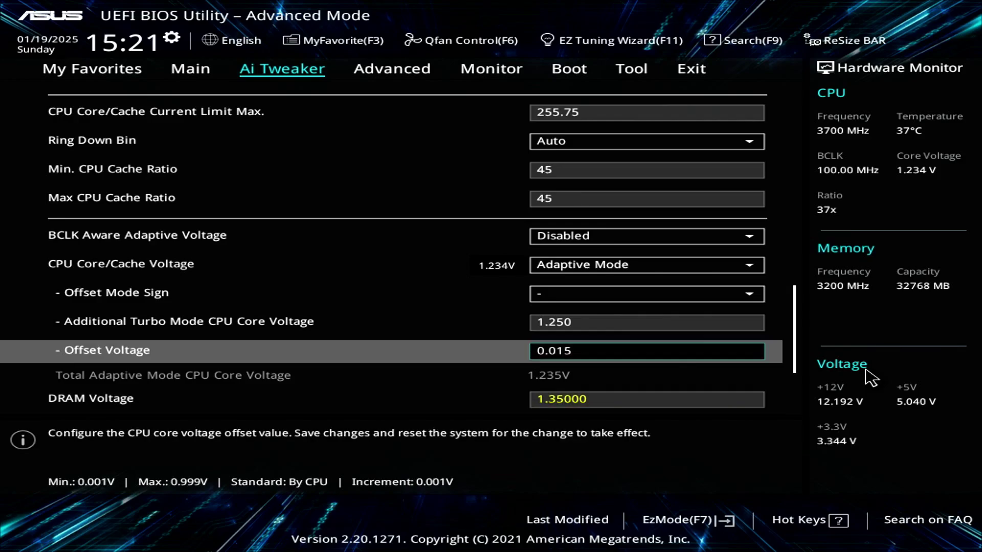
{"action": "key", "text": "Down"}
{"action": "key", "text": "Down"}
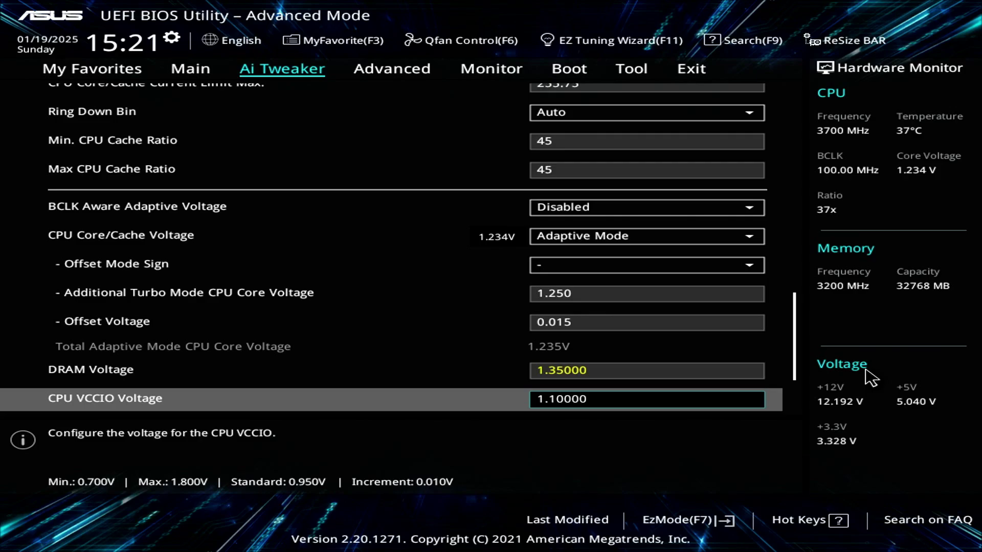
{"action": "key", "text": "Down"}
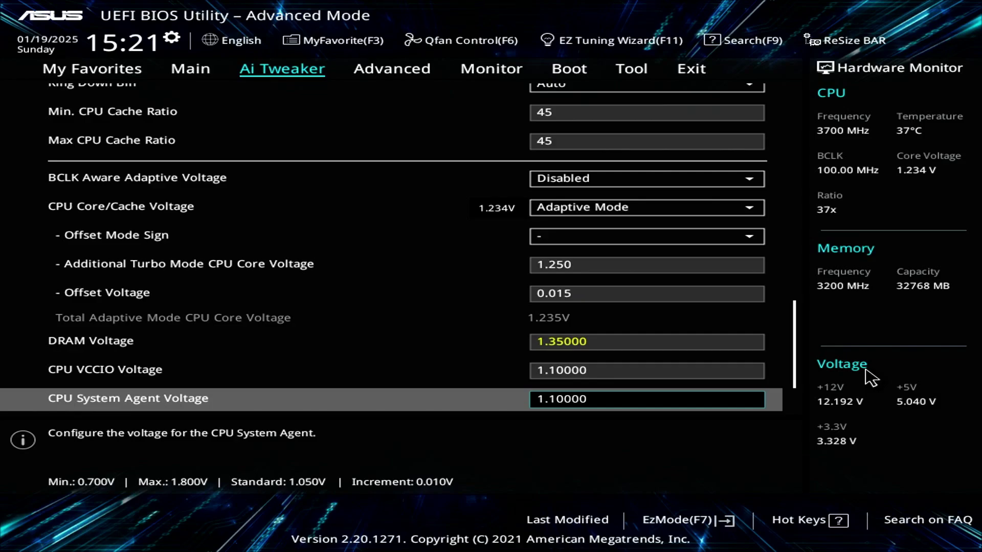
{"action": "key", "text": "Up"}
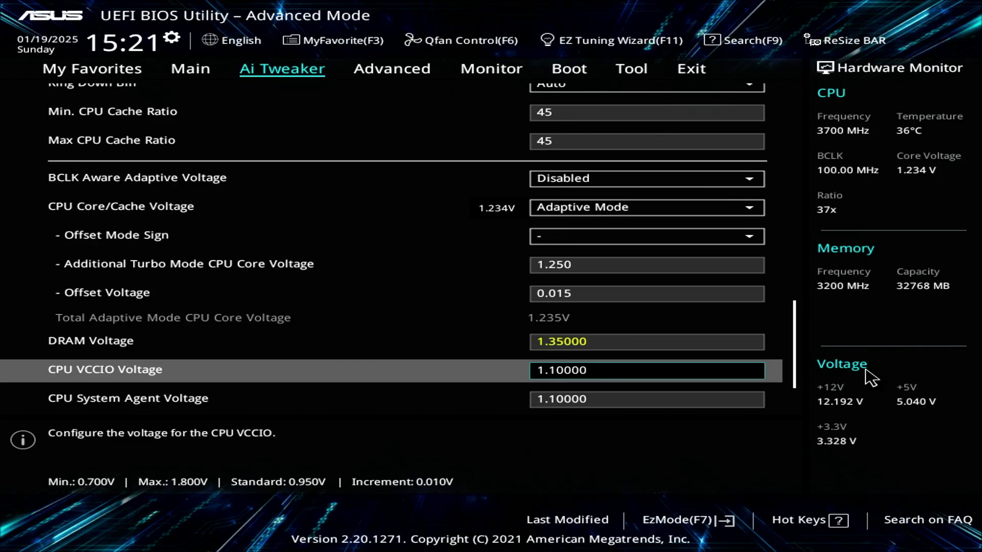
{"action": "type", "text": "auto"}
{"action": "key", "text": "Return"}
{"action": "type", "text": "1.425"}
{"action": "key", "text": "Return"}
{"action": "type", "text": "1.5"}
{"action": "key", "text": "BackSpace"}
{"action": "key", "text": "BackSpace"}
{"action": "type", "text": ".5"}
{"action": "key", "text": "Return"}
{"action": "type", "text": "1"}
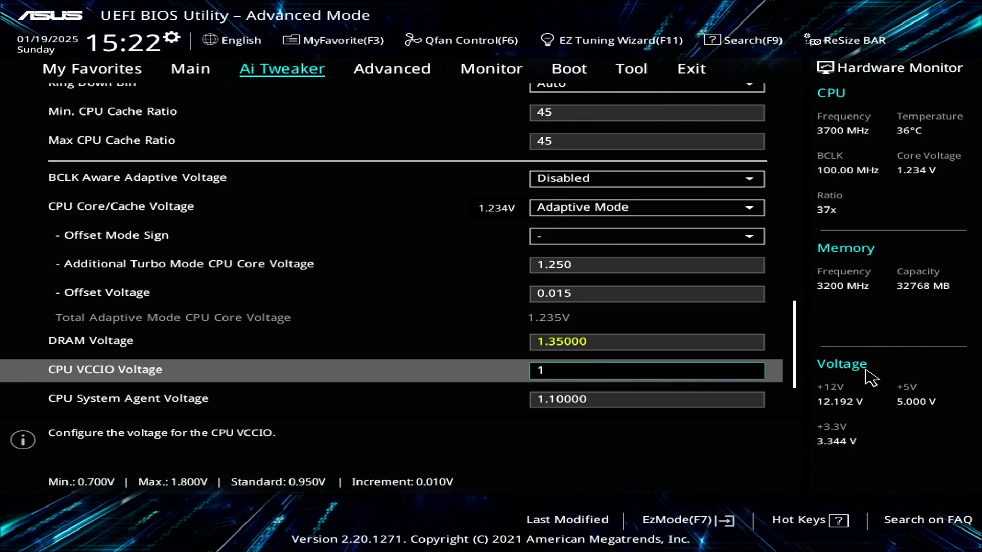
{"action": "type", "text": ".15"}
{"action": "key", "text": "Return"}
{"action": "type", "text": "1"}
{"action": "key", "text": "Return"}
{"action": "key", "text": "Down"}
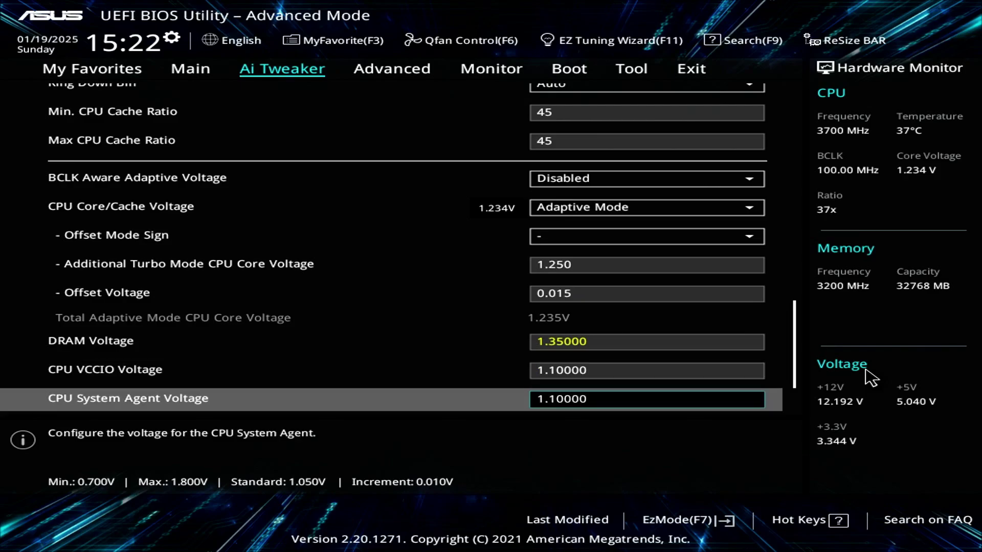
{"action": "key", "text": "Down"}
Go from CPU Standby Voltage to the ASUS User Profile page showing profile 5.0GHZ OC.
{"action": "key", "text": "Down"}
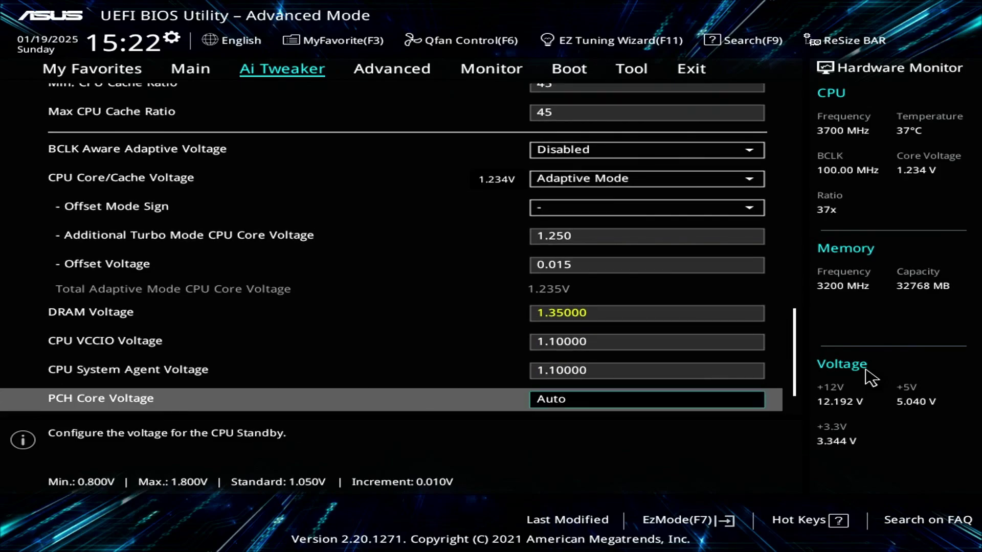
{"action": "key", "text": "Down"}
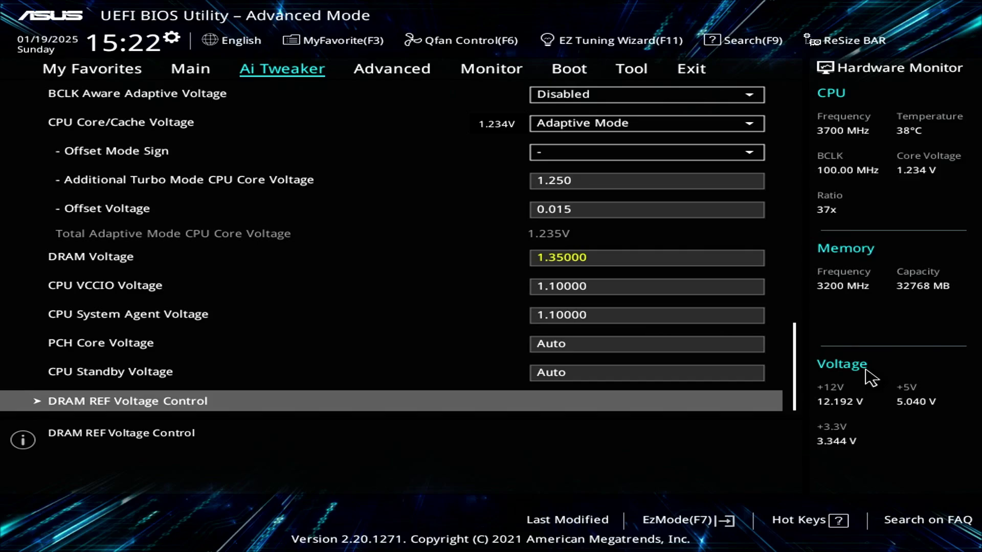
{"action": "key", "text": "Right"}
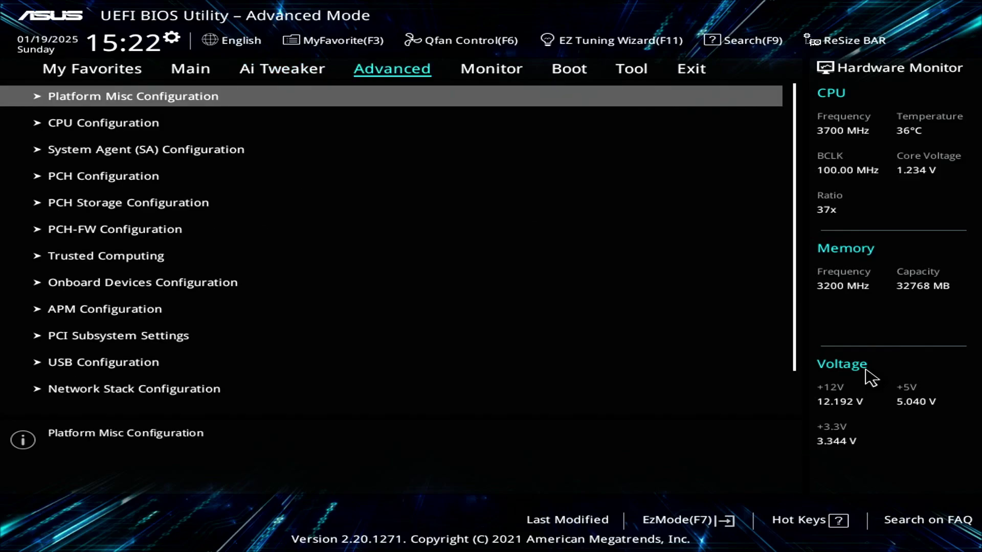
{"action": "key", "text": "Right"}
{"action": "key", "text": "Right"}
{"action": "key", "text": "Right"}
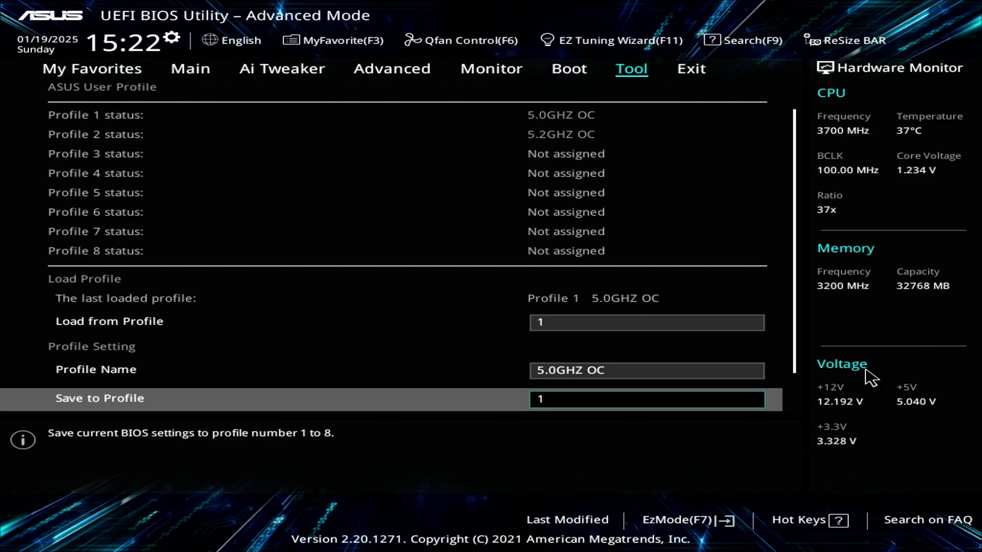
Return to Ai Tweaker and move up past the cache and core ratios to Ai Overclock Tuner.
{"action": "key", "text": "Left"}
{"action": "key", "text": "Left"}
{"action": "key", "text": "Left"}
{"action": "key", "text": "Left"}
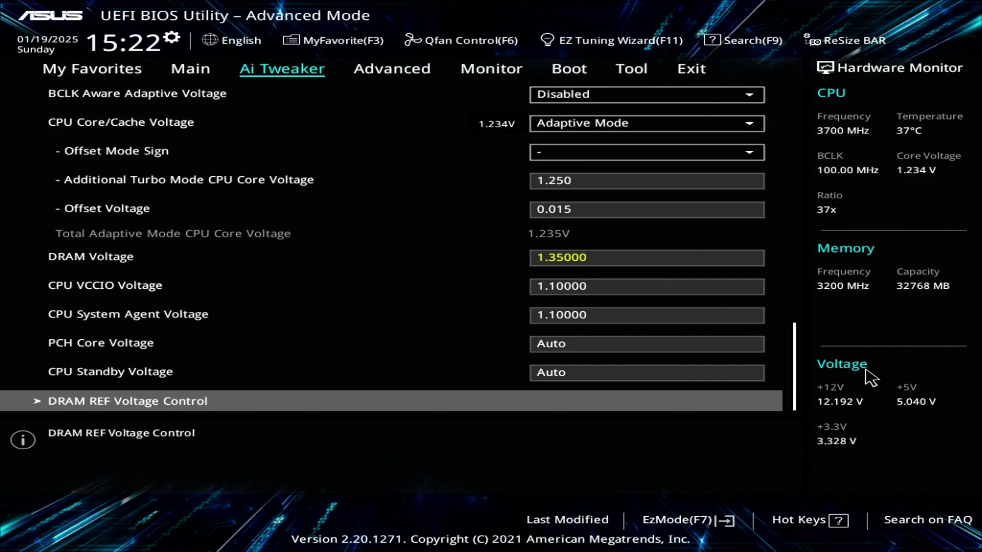
{"action": "key", "text": "Up"}
{"action": "key", "text": "Up"}
{"action": "key", "text": "Up"}
{"action": "key", "text": "Up"}
{"action": "key", "text": "Up"}
{"action": "key", "text": "Up"}
{"action": "key", "text": "Up"}
{"action": "key", "text": "Up"}
{"action": "key", "text": "Up"}
{"action": "key", "text": "Up"}
{"action": "key", "text": "Up"}
{"action": "key", "text": "Up"}
{"action": "key", "text": "Up"}
{"action": "key", "text": "Up"}
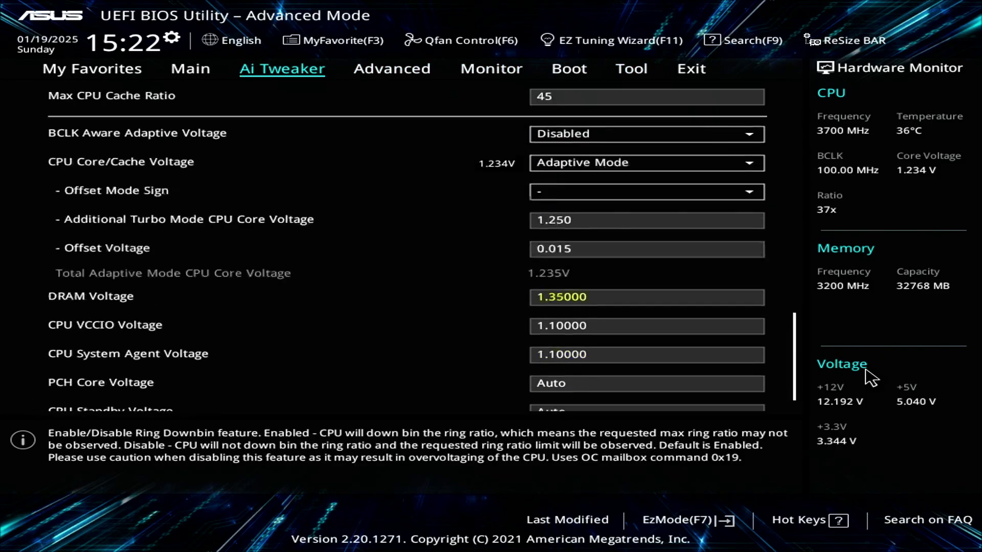
{"action": "key", "text": "Up"}
{"action": "key", "text": "Up"}
{"action": "key", "text": "Up"}
{"action": "key", "text": "Up"}
{"action": "key", "text": "Up"}
{"action": "key", "text": "Up"}
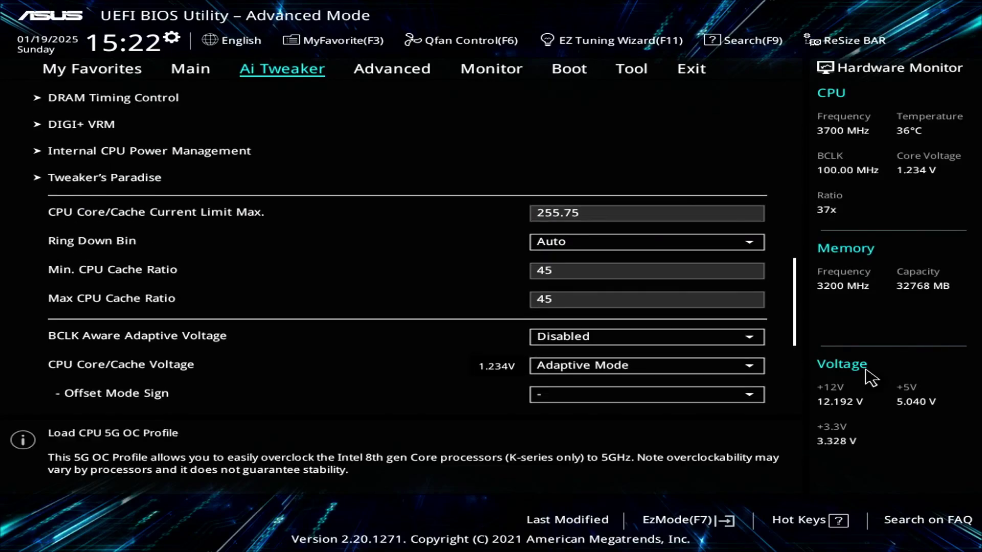
{"action": "key", "text": "Up"}
{"action": "key", "text": "Up"}
{"action": "key", "text": "Up"}
{"action": "key", "text": "Up"}
{"action": "key", "text": "Up"}
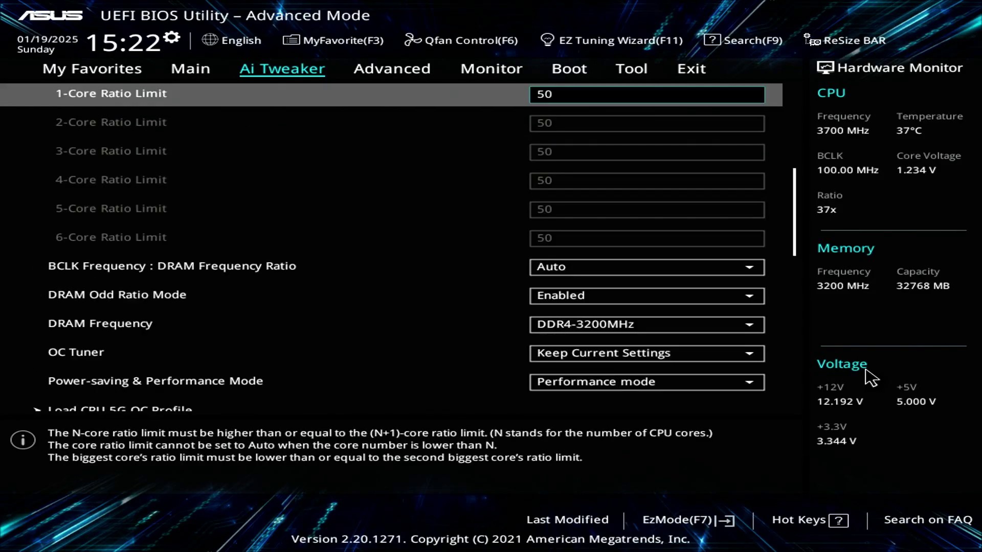
{"action": "key", "text": "Up"}
{"action": "key", "text": "Up"}
{"action": "key", "text": "Up"}
{"action": "key", "text": "Up"}
{"action": "key", "text": "Up"}
{"action": "key", "text": "Up"}
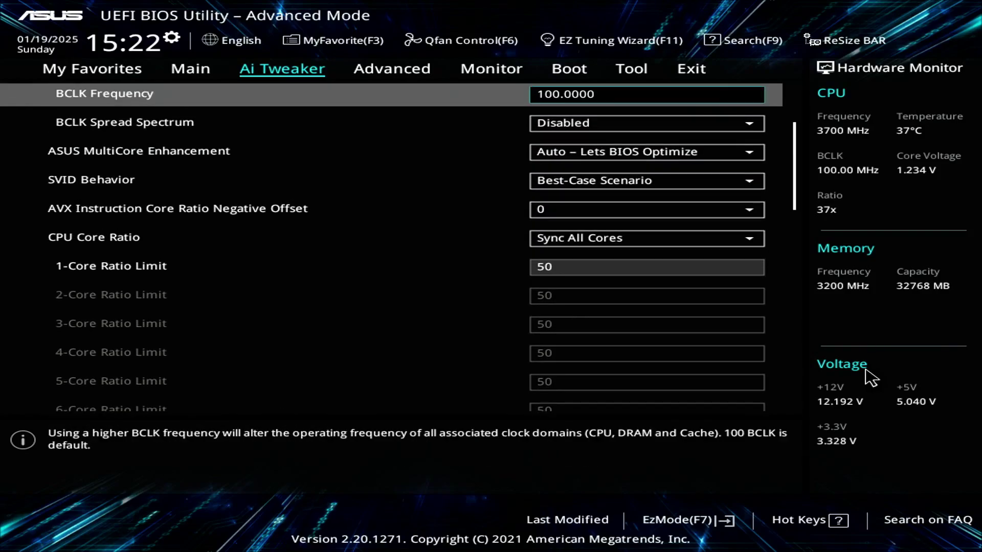